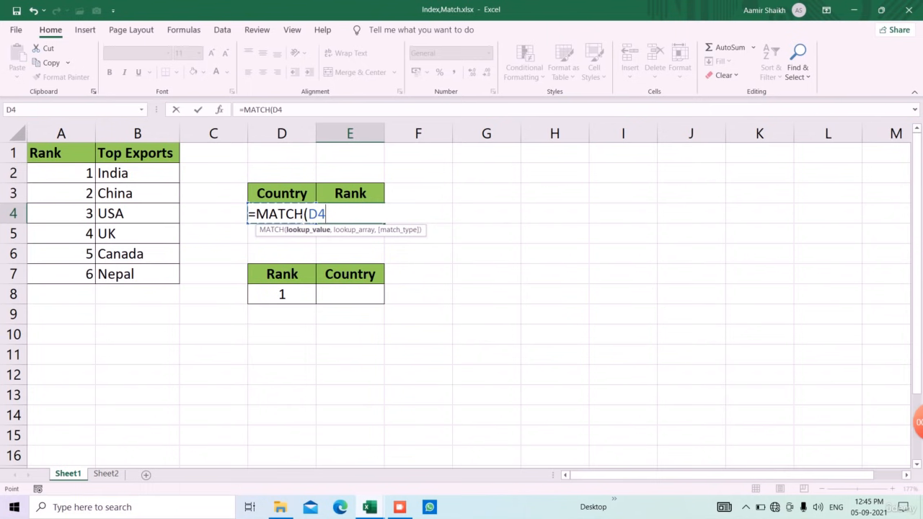
# Complete the MATCH formula in E4 with lookup array B2:B6 and match type 0 for the country in D4.
pyautogui.write(',')
pyautogui.moveTo(140, 173); pyautogui.dragTo(151, 253)
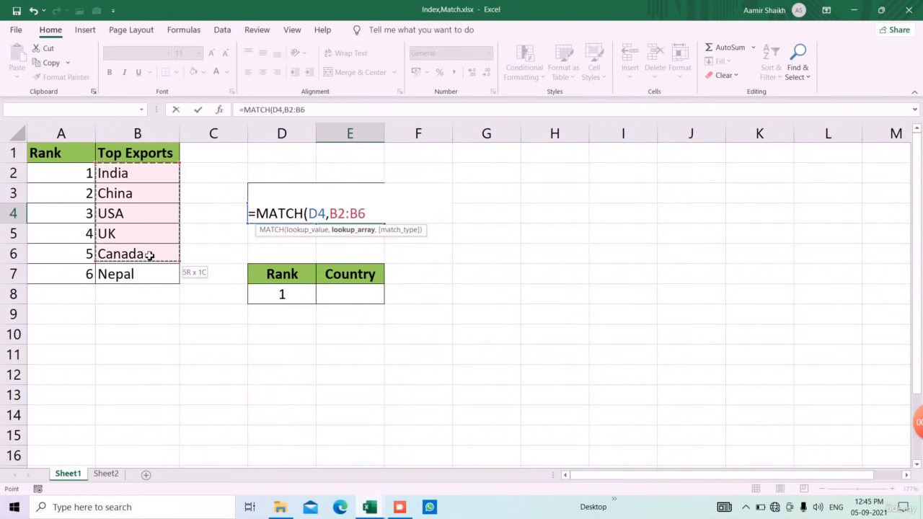
pyautogui.write(',0')
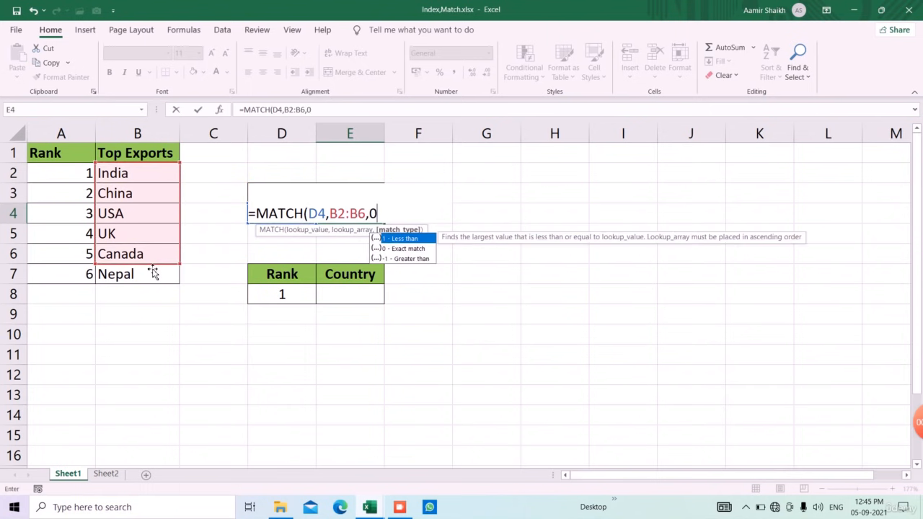
pyautogui.press('Return')
# Test the MATCH lookup by entering China, followed by UK, as the country in D4.
pyautogui.click(267, 223)
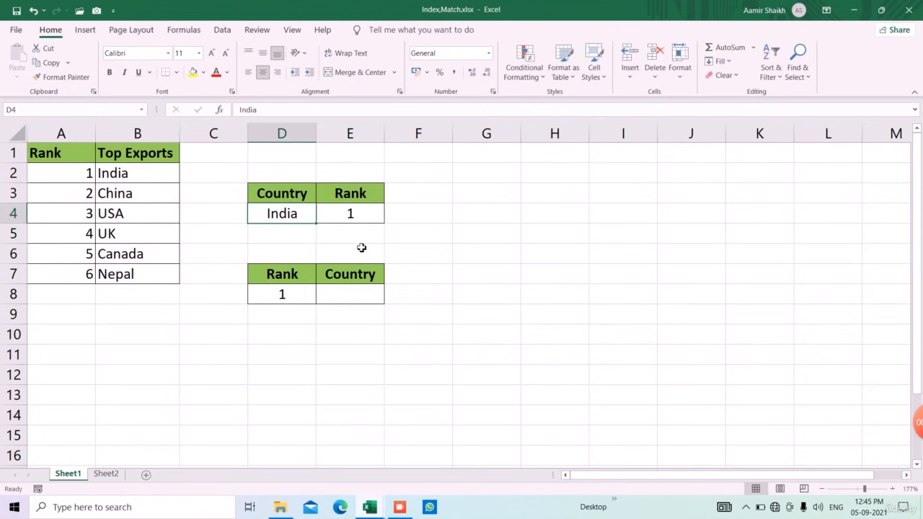
pyautogui.write('China')
pyautogui.press('Return')
pyautogui.press('Up')
pyautogui.write('UK')
pyautogui.press('Return')
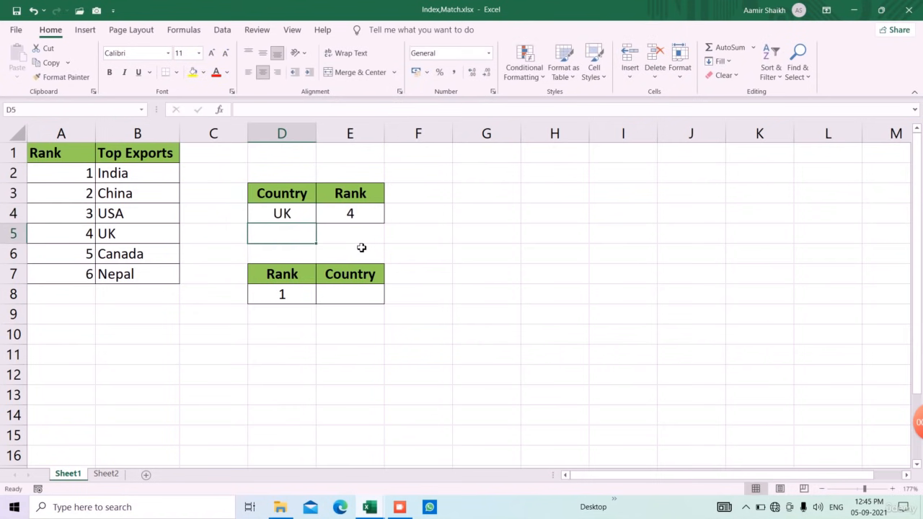
pyautogui.click(295, 298)
pyautogui.click(352, 296)
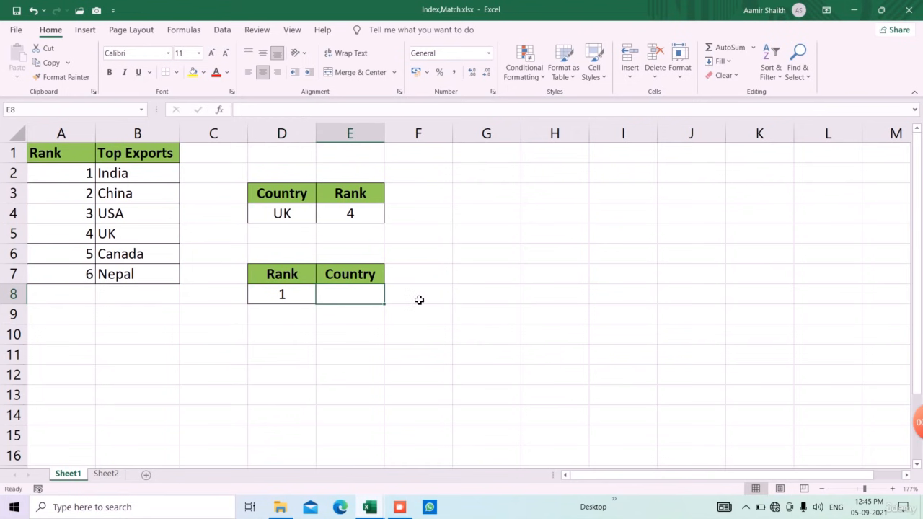
pyautogui.write('=mat')
pyautogui.press('Tab')
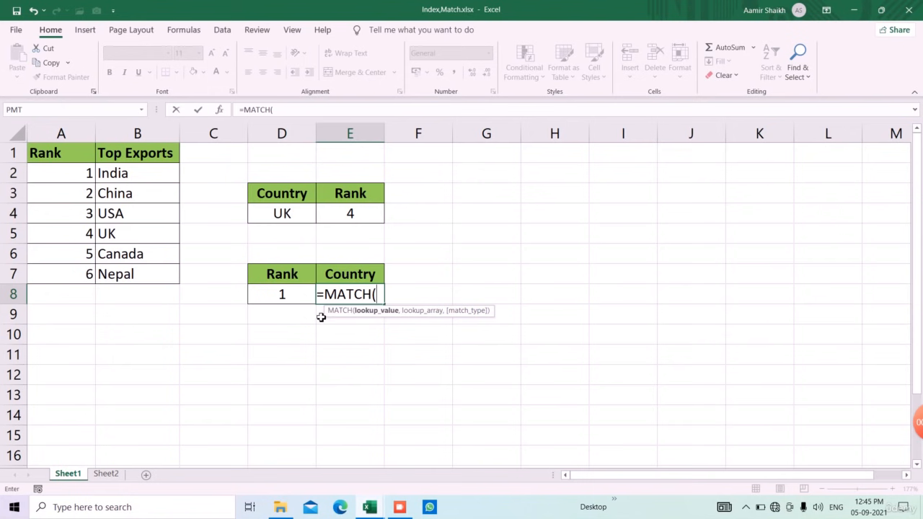
pyautogui.press('BackSpace')
pyautogui.press('BackSpace')
pyautogui.press('BackSpace')
pyautogui.press('BackSpace')
pyautogui.press('BackSpace')
pyautogui.press('BackSpace')
# Enter an INDEX formula in E8 that returns the country from B2:B7 using the rank in D8 as row number.
pyautogui.write('i')
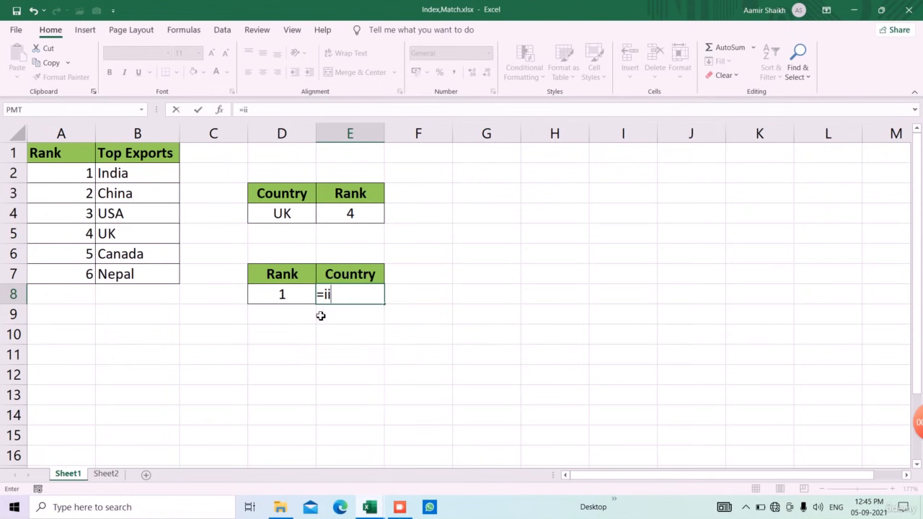
pyautogui.write('nde')
pyautogui.press('Tab')
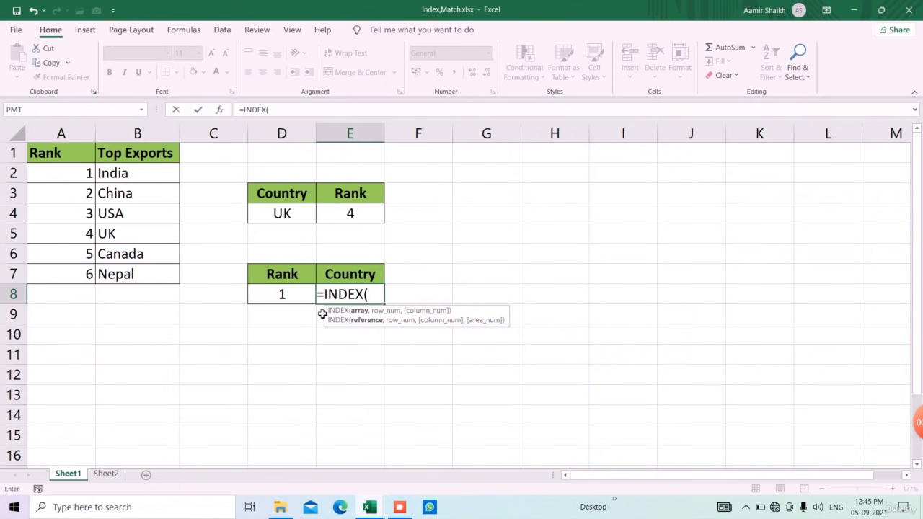
pyautogui.moveTo(127, 178); pyautogui.dragTo(136, 272)
pyautogui.write(',')
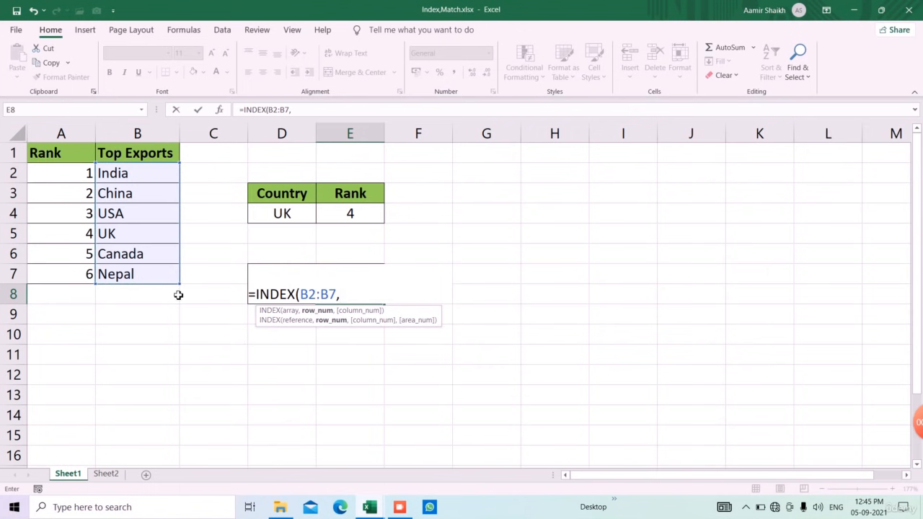
pyautogui.press('Left')
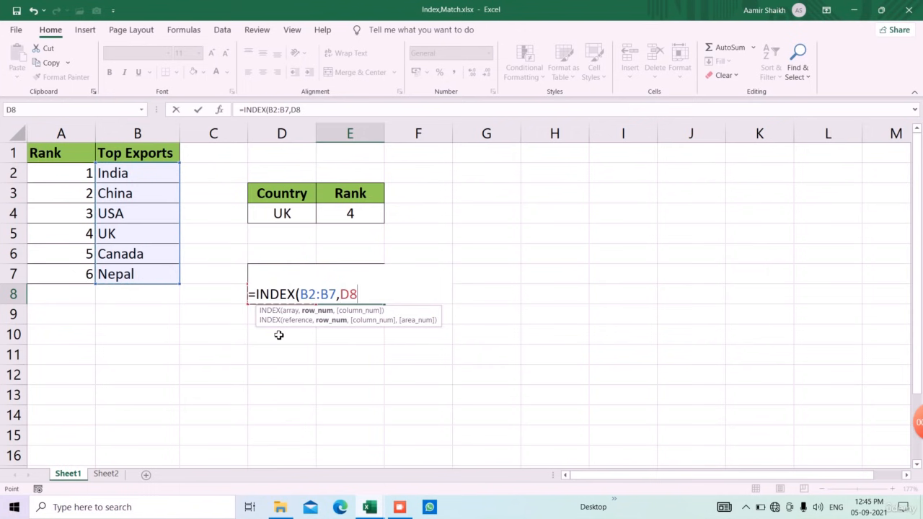
pyautogui.press('Return')
# Test the INDEX lookup by entering the ranks 2, 5, 6 and 7 one after another in D8.
pyautogui.press('Up')
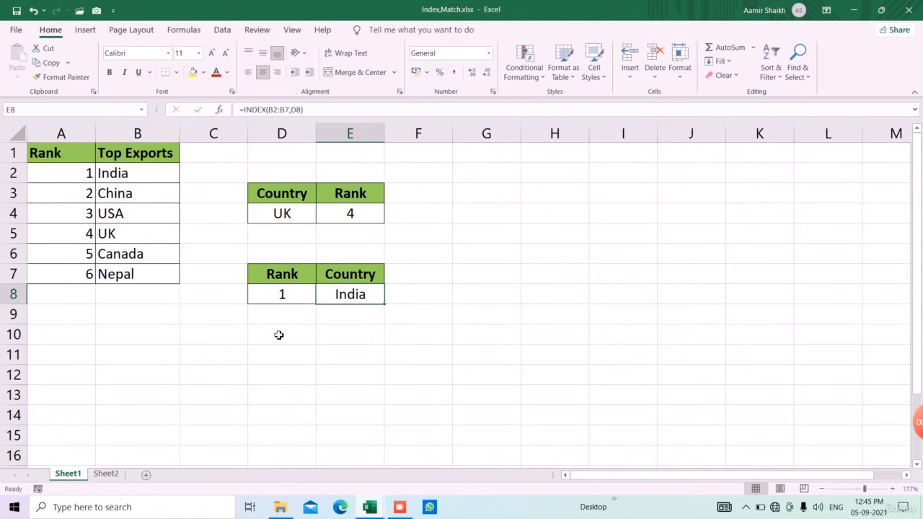
pyautogui.press('Left')
pyautogui.write('2')
pyautogui.press('Return')
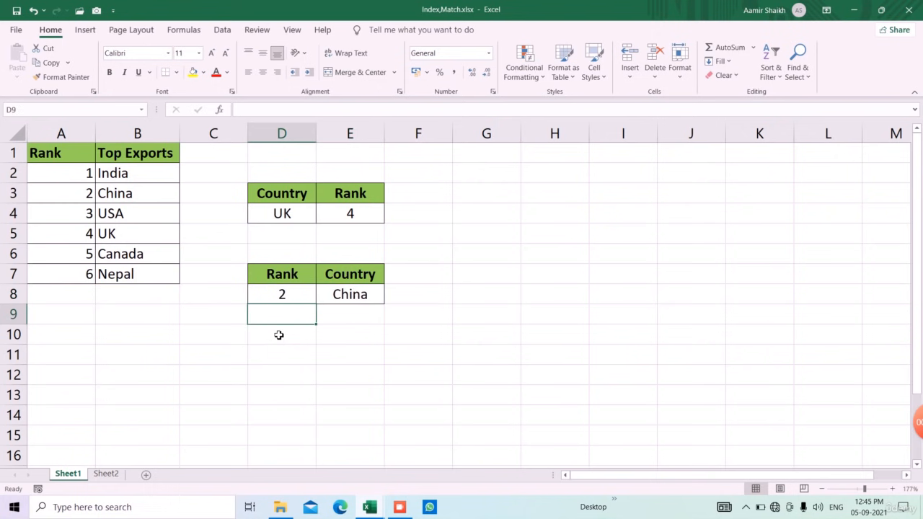
pyautogui.press('Up')
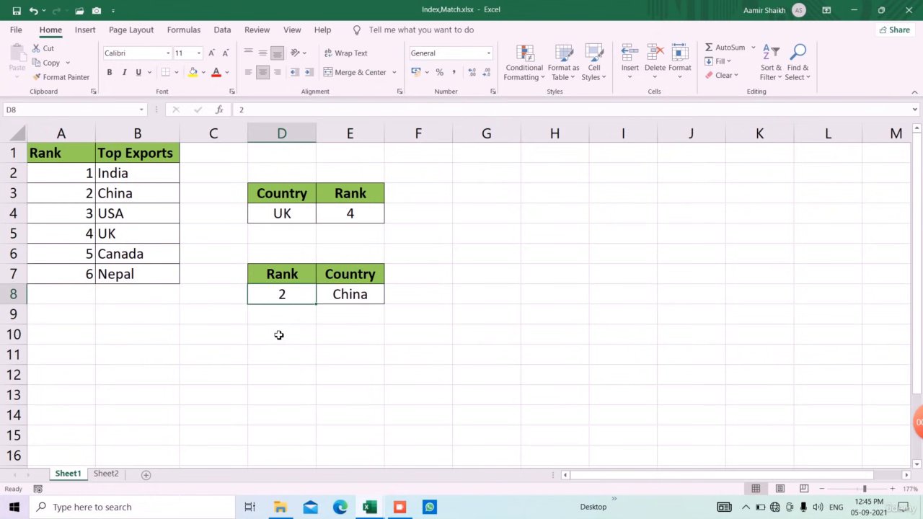
pyautogui.write('5')
pyautogui.press('Return')
pyautogui.press('Up')
pyautogui.write('6')
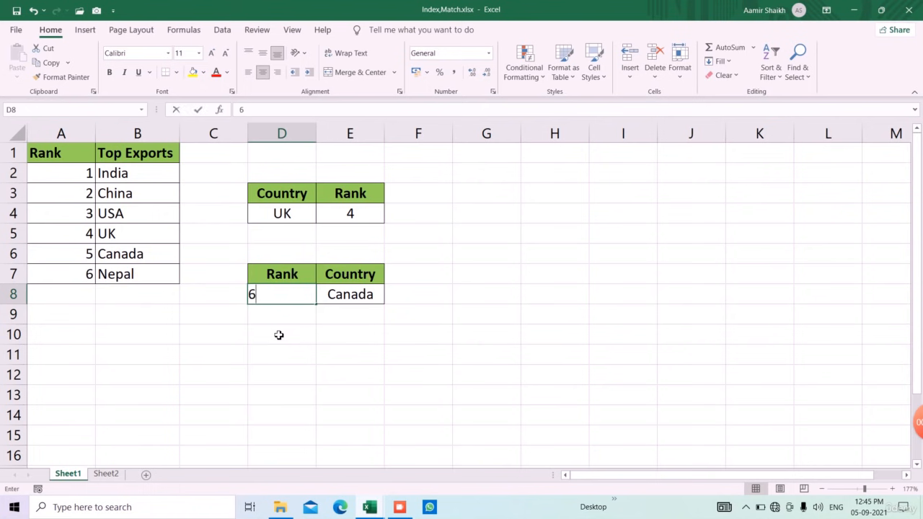
pyautogui.press('Return')
pyautogui.press('Up')
pyautogui.write('7')
pyautogui.press('Return')
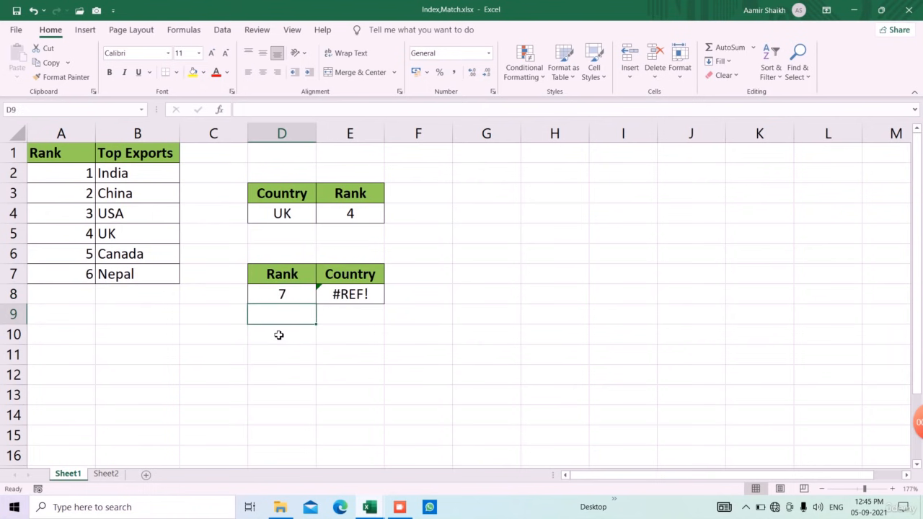
# Set the rank in D8 to 4.
pyautogui.press('Up')
pyautogui.write('4')
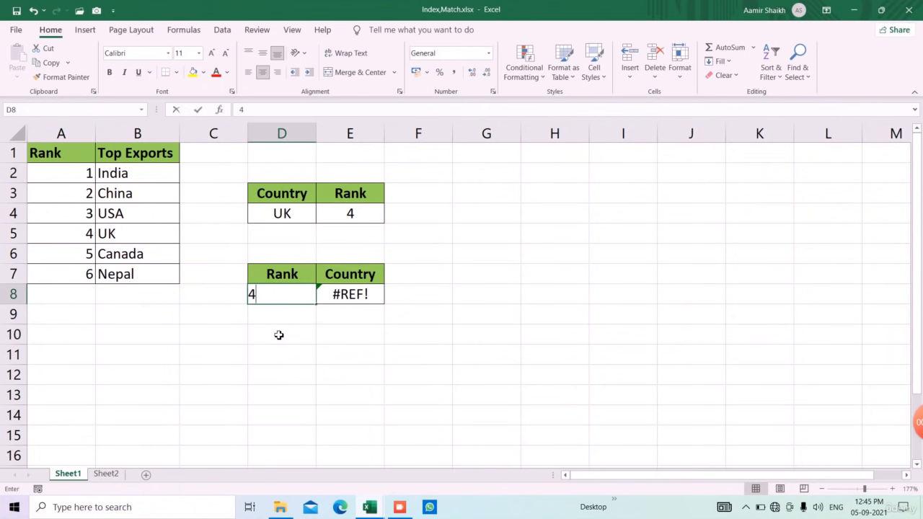
pyautogui.press('Return')
# Inspect the arguments of the INDEX formula in E8 and leave it without edits.
pyautogui.press('Right')
pyautogui.press('Up')
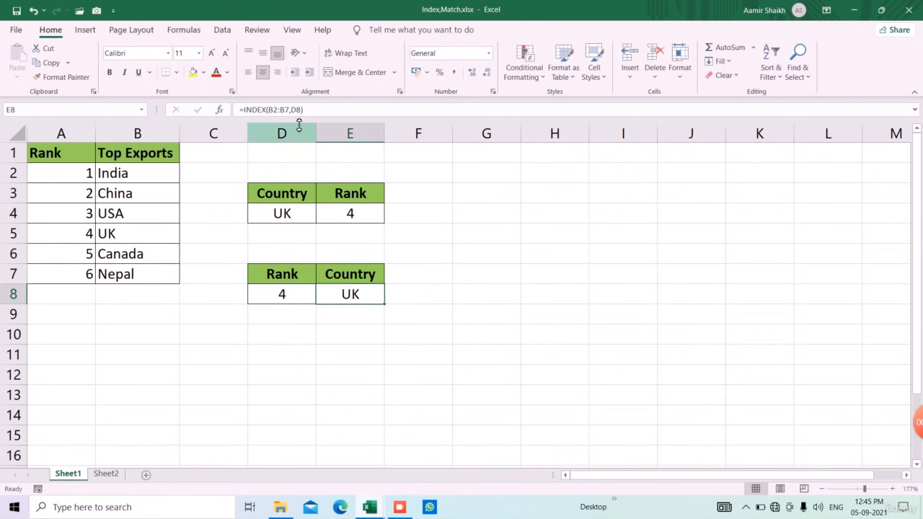
pyautogui.click(279, 109)
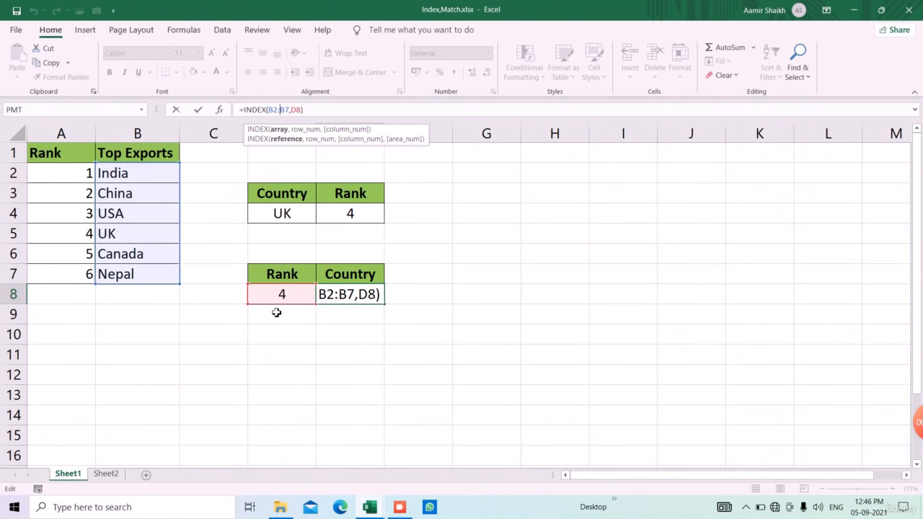
pyautogui.press('Escape')
# Extend the lookup array of the MATCH formula in E4 to B2:B7.
pyautogui.click(367, 218)
pyautogui.click(287, 110)
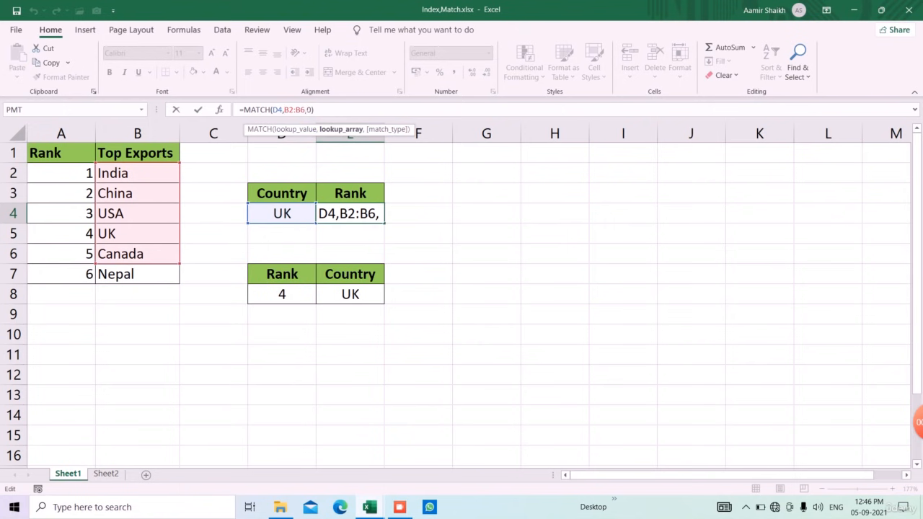
pyautogui.click(307, 109)
pyautogui.press('BackSpace')
pyautogui.write('7')
pyautogui.press('Return')
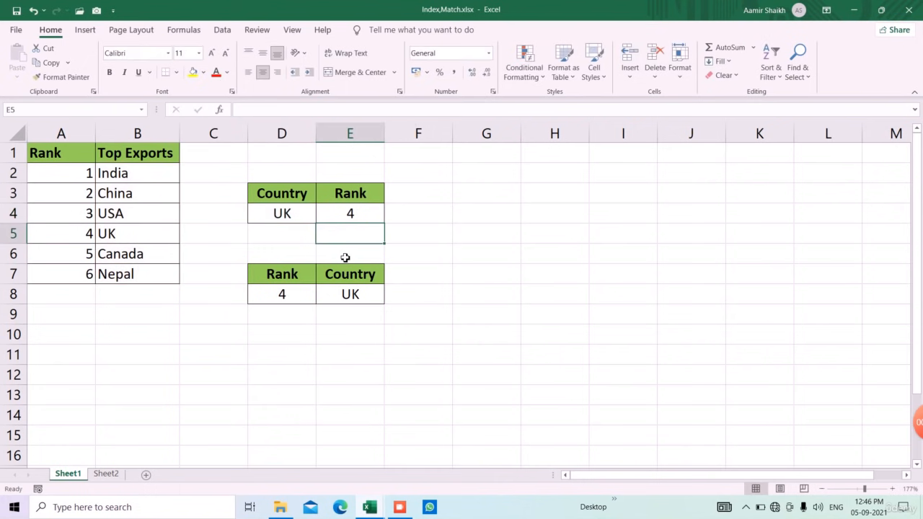
# Enter Nepal as the country in D4 to test the extended MATCH range.
pyautogui.press('Up')
pyautogui.press('Left')
pyautogui.write('Nep')
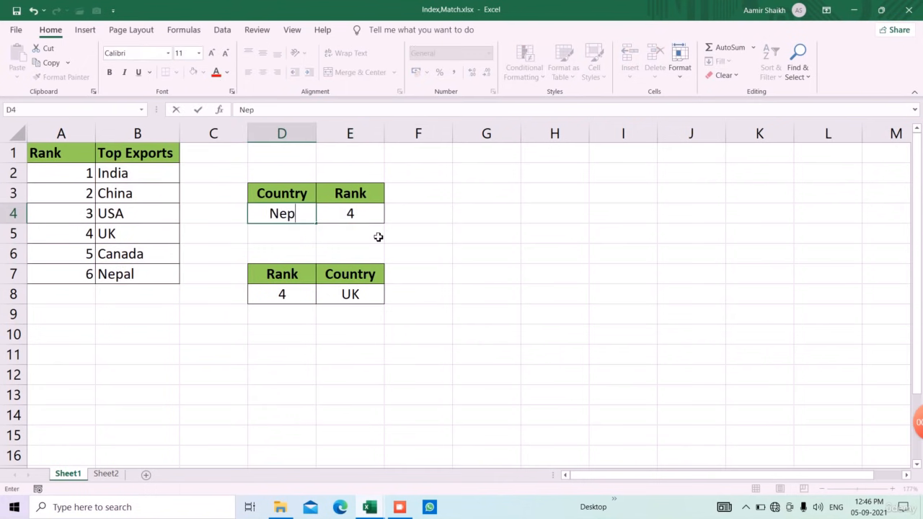
pyautogui.write('al')
pyautogui.press('Return')
pyautogui.press('Up')
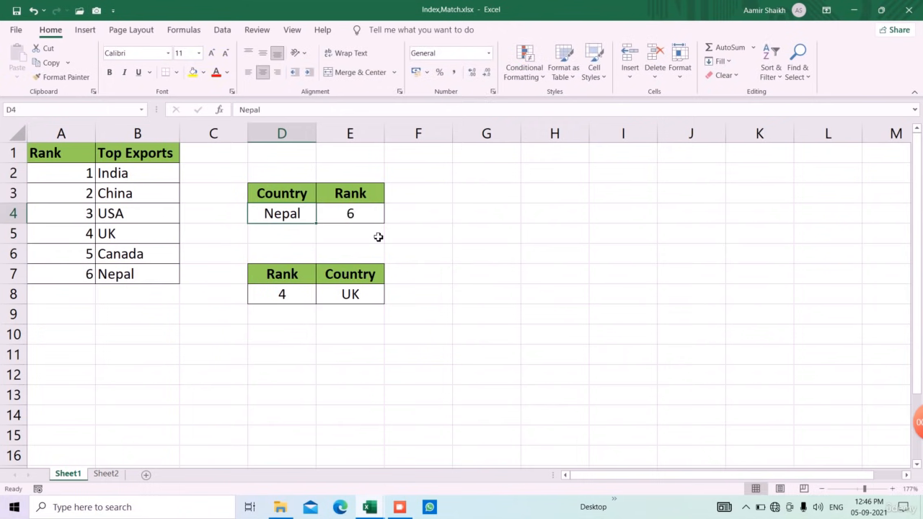
# On Sheet2, enter an INDEX formula in F17 over the marks D6:G13 with row number D17 and column number E17.
pyautogui.click(107, 474)
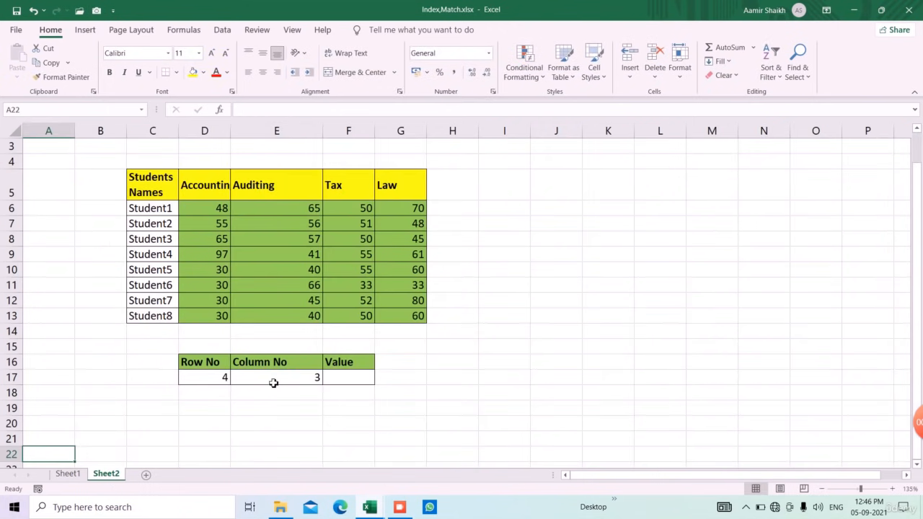
pyautogui.click(217, 382)
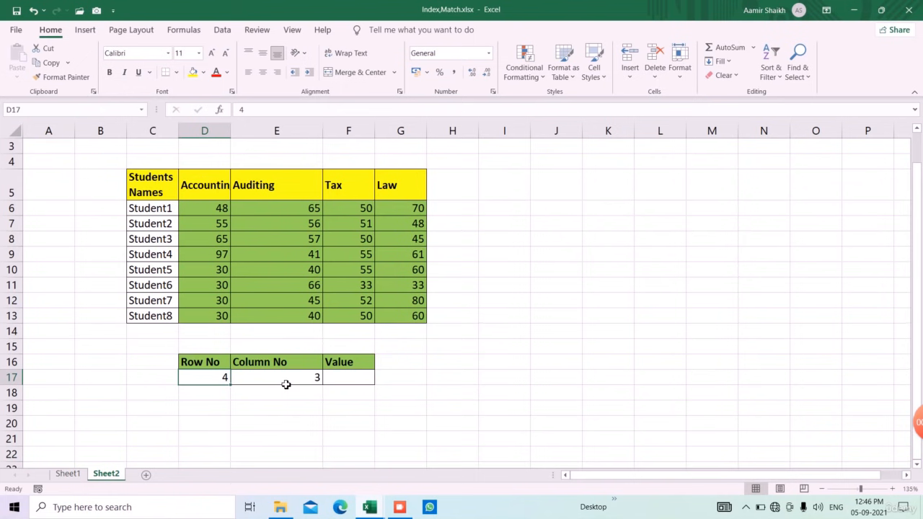
pyautogui.click(287, 384)
pyautogui.click(340, 385)
pyautogui.write('=')
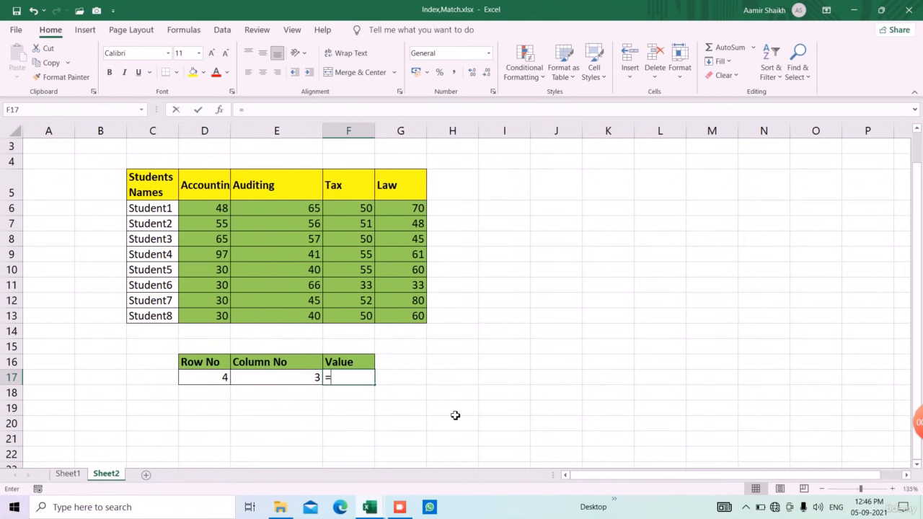
pyautogui.write('INDEX(')
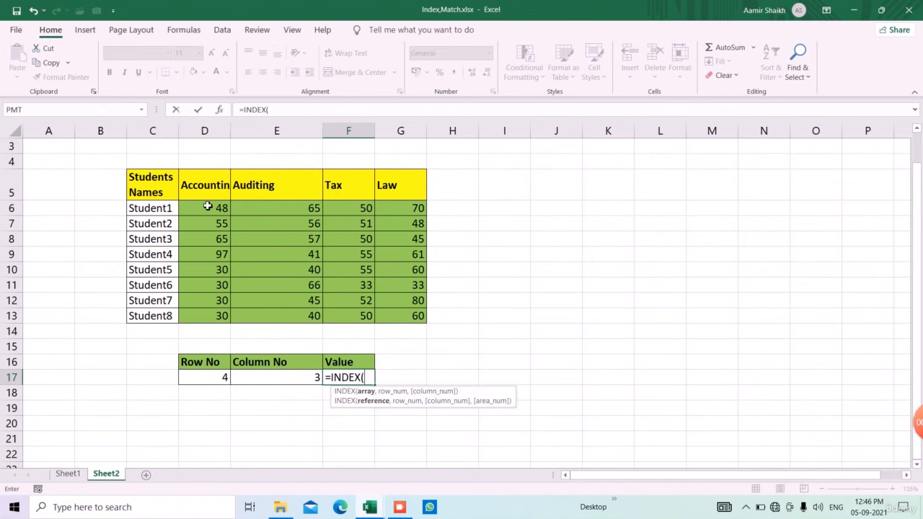
pyautogui.moveTo(208, 207); pyautogui.dragTo(417, 316)
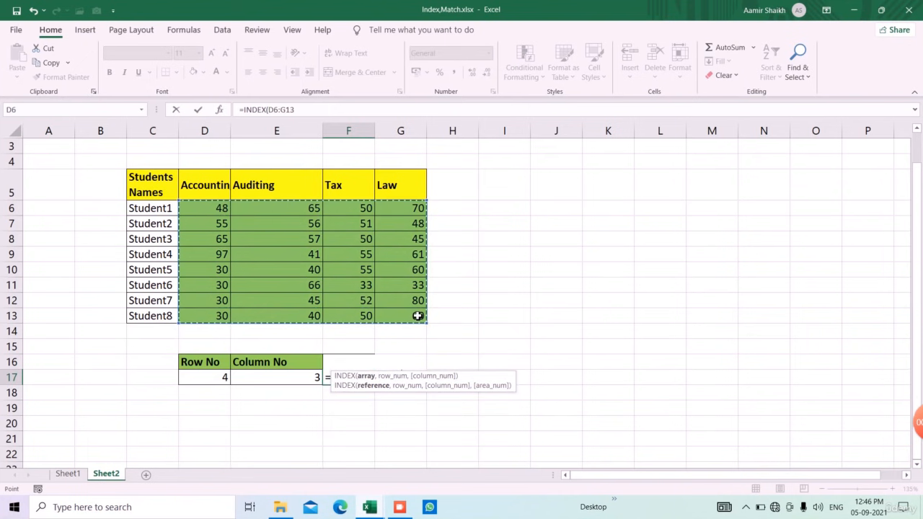
pyautogui.write(',')
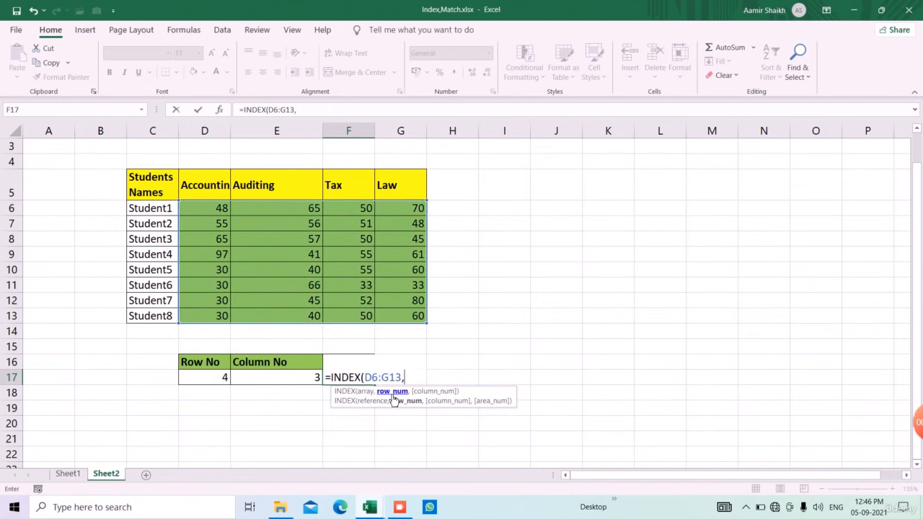
pyautogui.click(218, 383)
pyautogui.write(',')
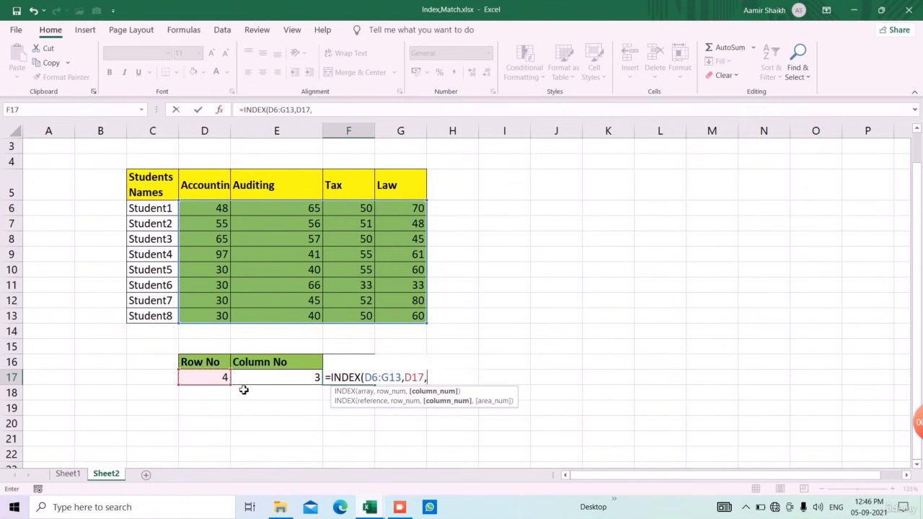
pyautogui.click(285, 388)
pyautogui.write(')')
pyautogui.press('Return')
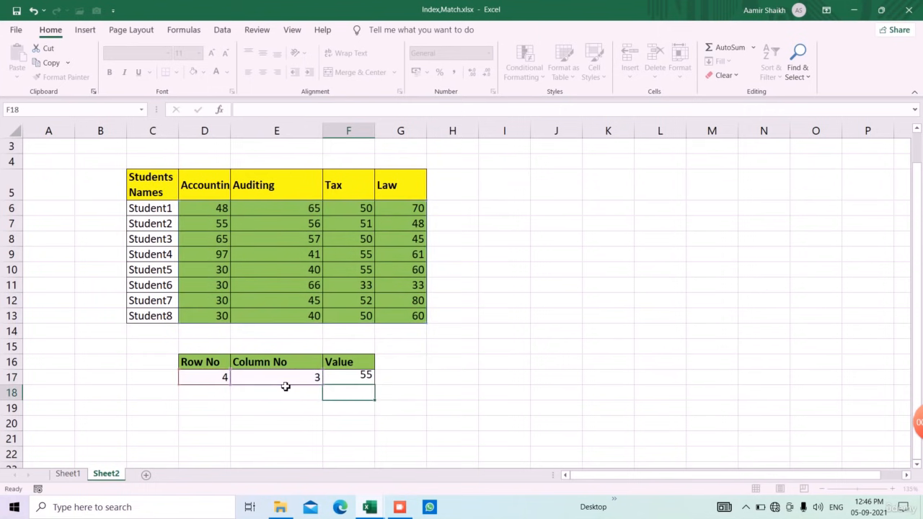
# Set both the row number in D17 and the column number in E17 to 1.
pyautogui.click(218, 380)
pyautogui.write('1')
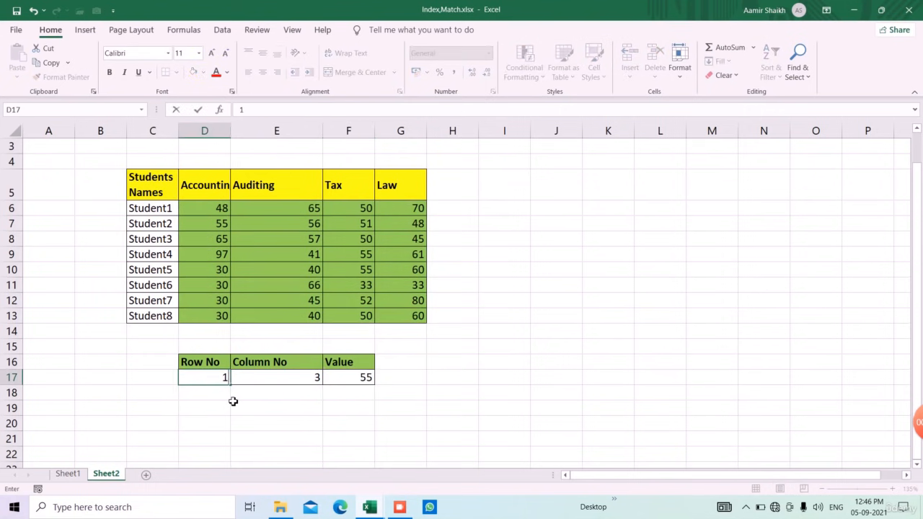
pyautogui.press('Tab')
pyautogui.write('1')
pyautogui.press('Return')
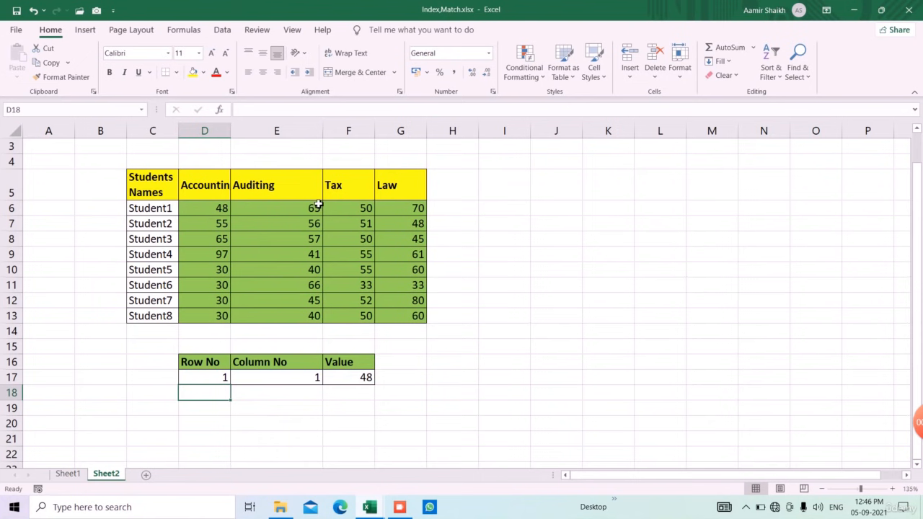
# Set the column number in E17 to 2.
pyautogui.click(292, 384)
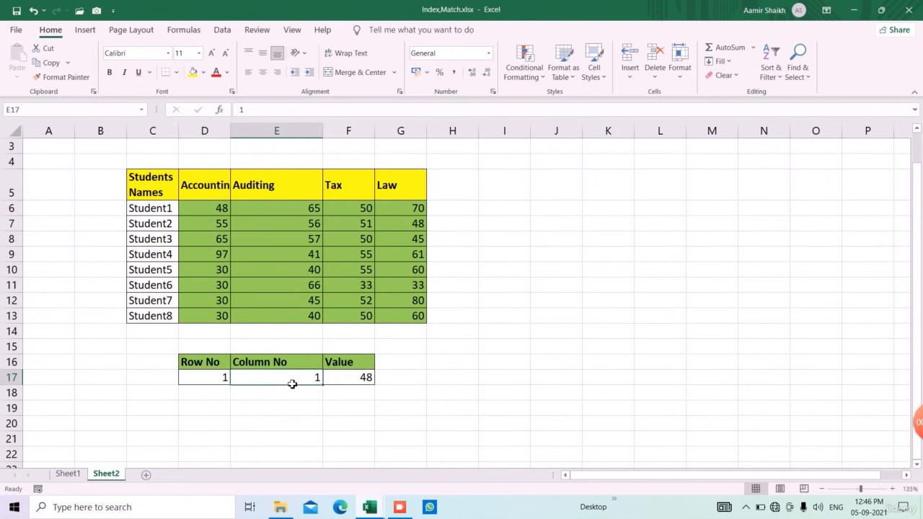
pyautogui.write('2')
pyautogui.press('Return')
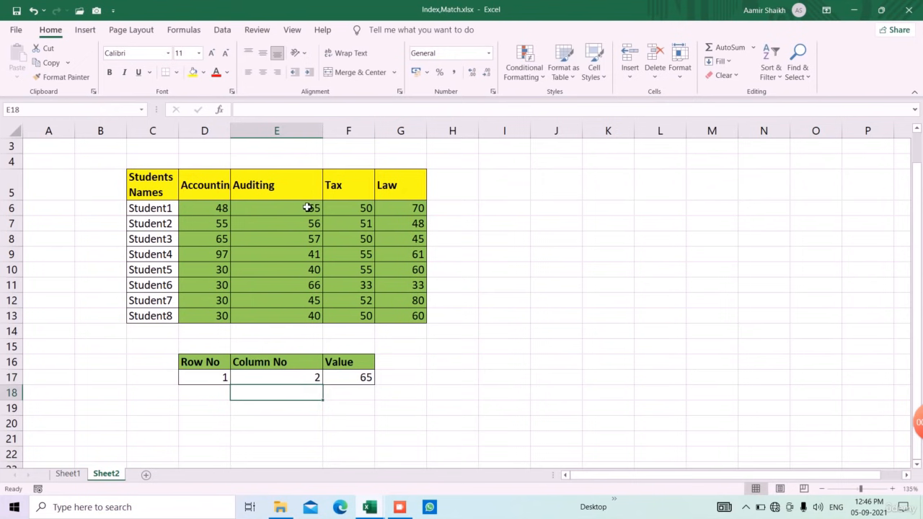
# Set the row number in D17 to 3 and the column number in E17 to 4, and check the value in F17.
pyautogui.click(11, 239)
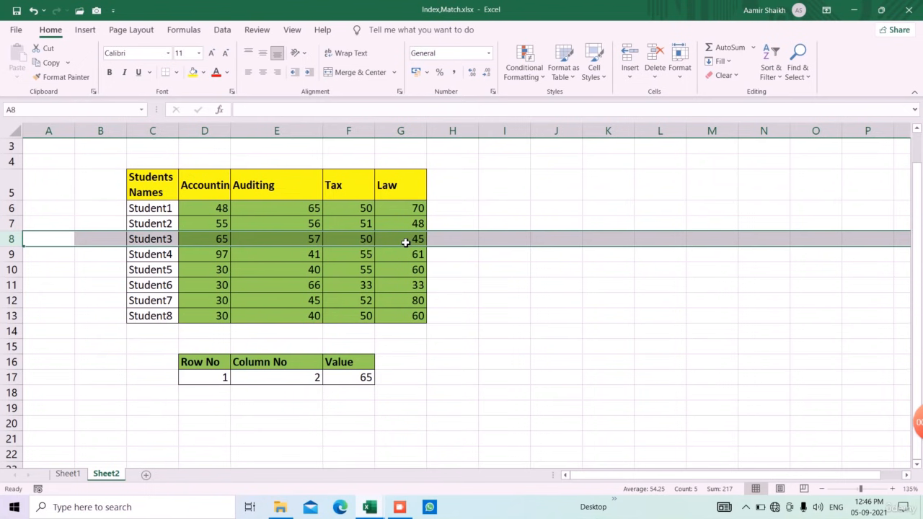
pyautogui.click(226, 381)
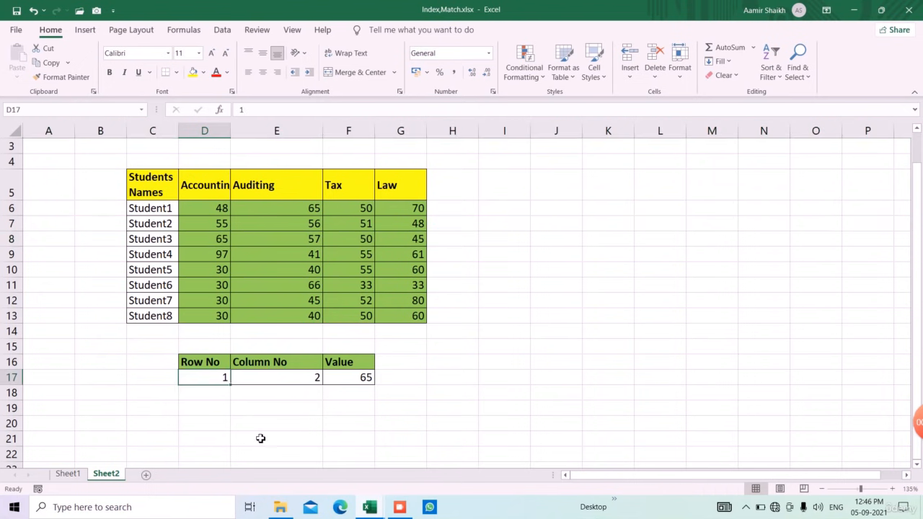
pyautogui.write('3')
pyautogui.press('Tab')
pyautogui.write('4')
pyautogui.press('Tab')
pyautogui.press('Return')
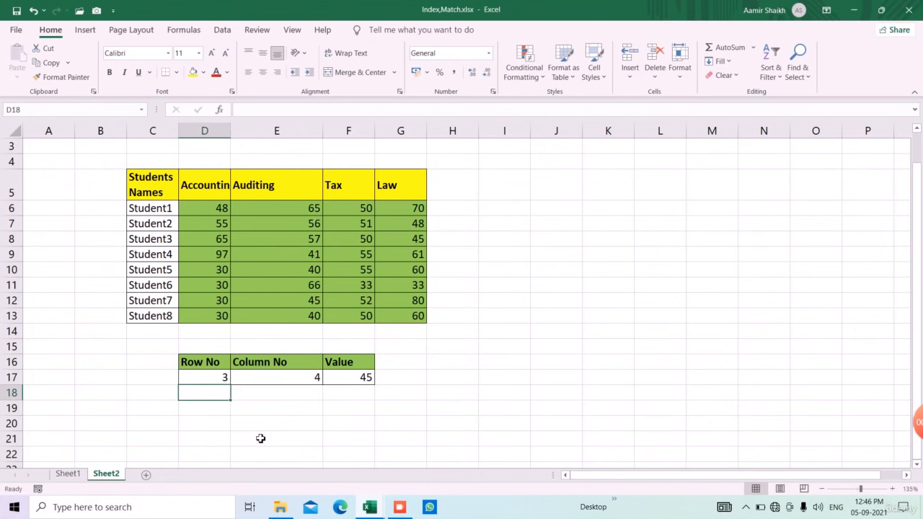
pyautogui.click(359, 382)
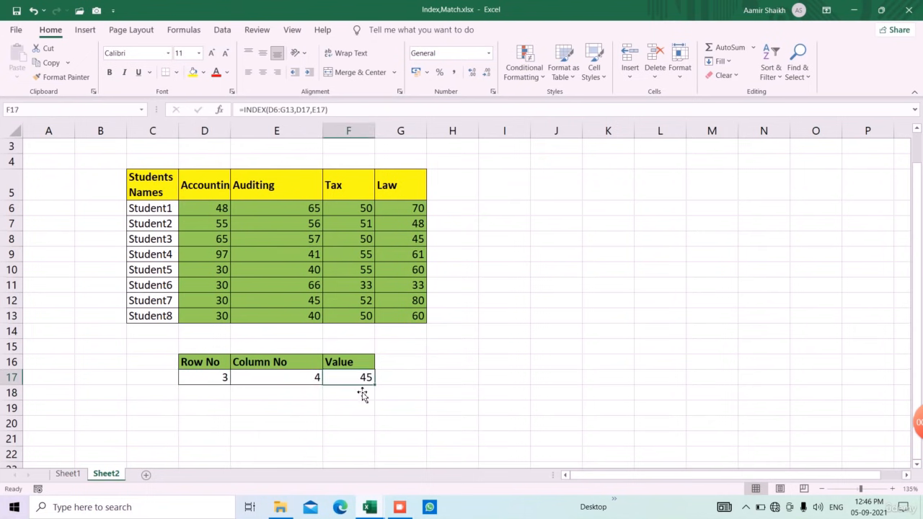
pyautogui.click(296, 441)
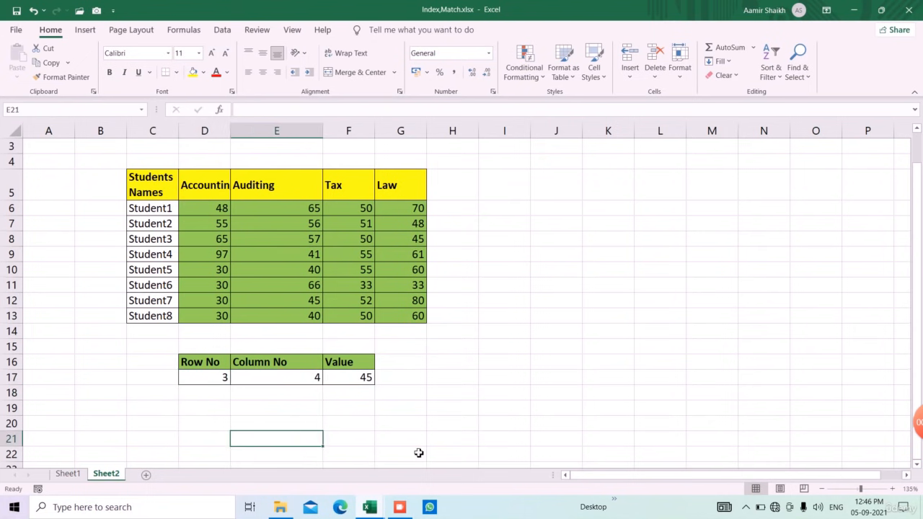
pyautogui.click(402, 509)
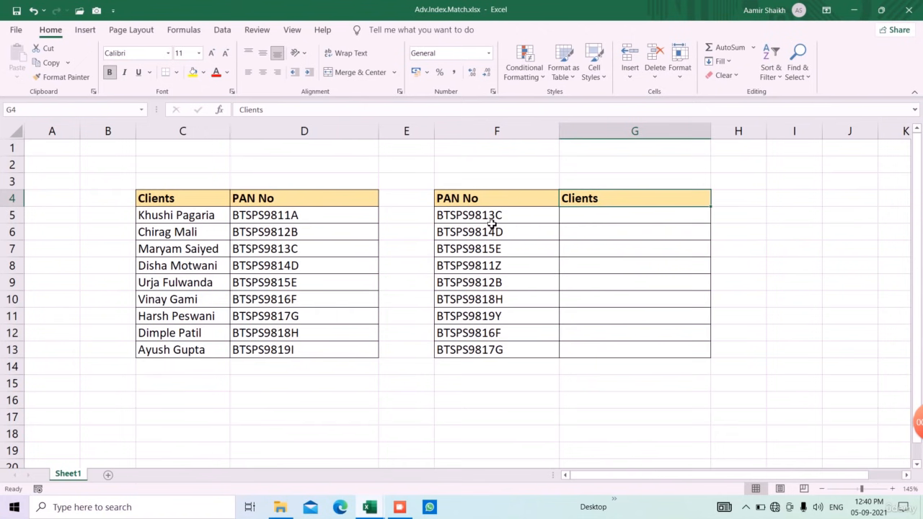
# In Adv.Index.Match.xlsx, compare the lookup PAN numbers in column F with the client names and PAN numbers in columns C and D.
pyautogui.moveTo(490, 216); pyautogui.dragTo(523, 379)
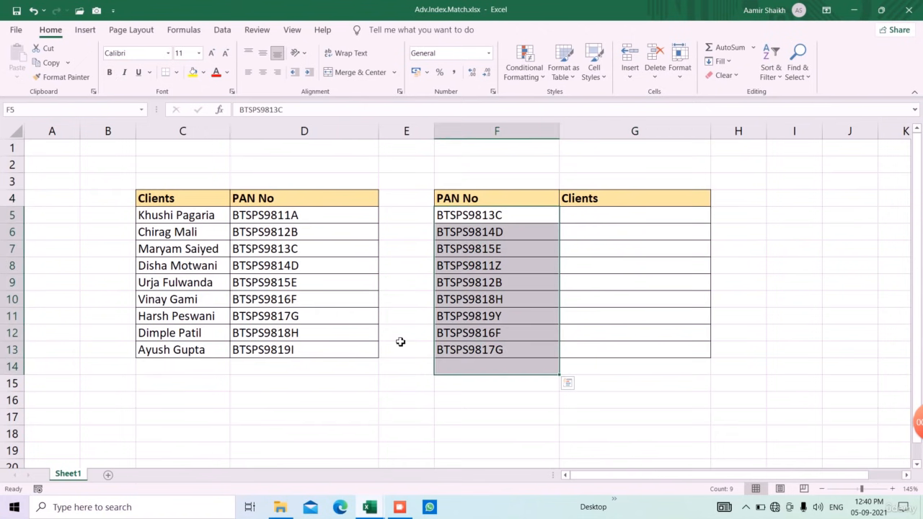
pyautogui.moveTo(196, 219); pyautogui.dragTo(212, 402)
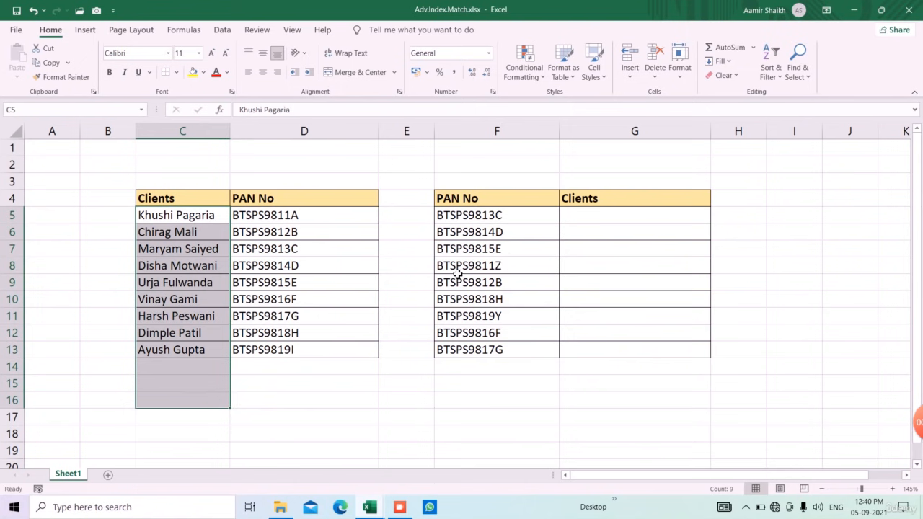
pyautogui.click(598, 218)
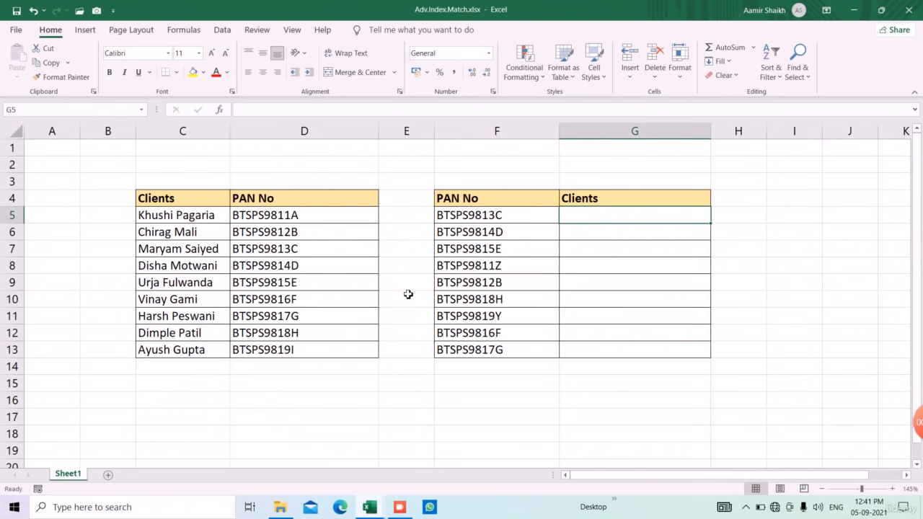
pyautogui.click(281, 254)
pyautogui.click(194, 254)
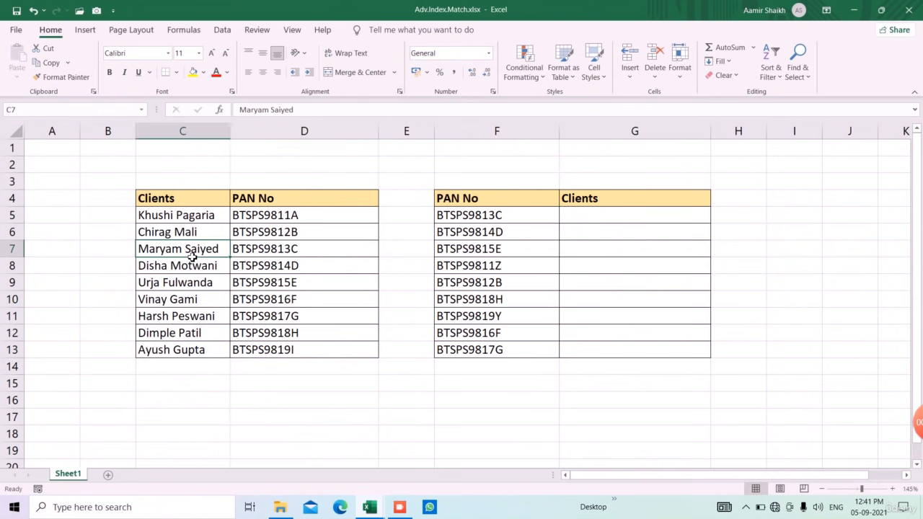
# Start an INDEX formula in G5 with the client names $C$4:$C$13 as its absolute array.
pyautogui.click(578, 218)
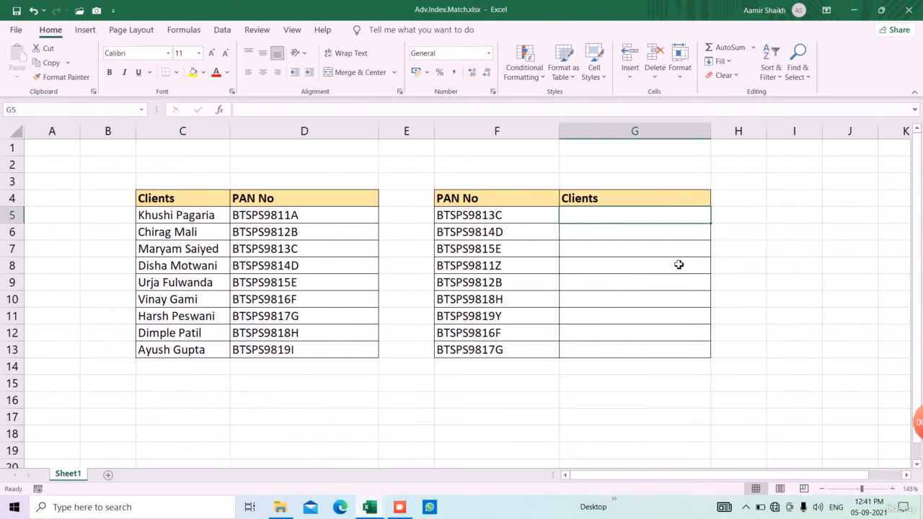
pyautogui.write('=in')
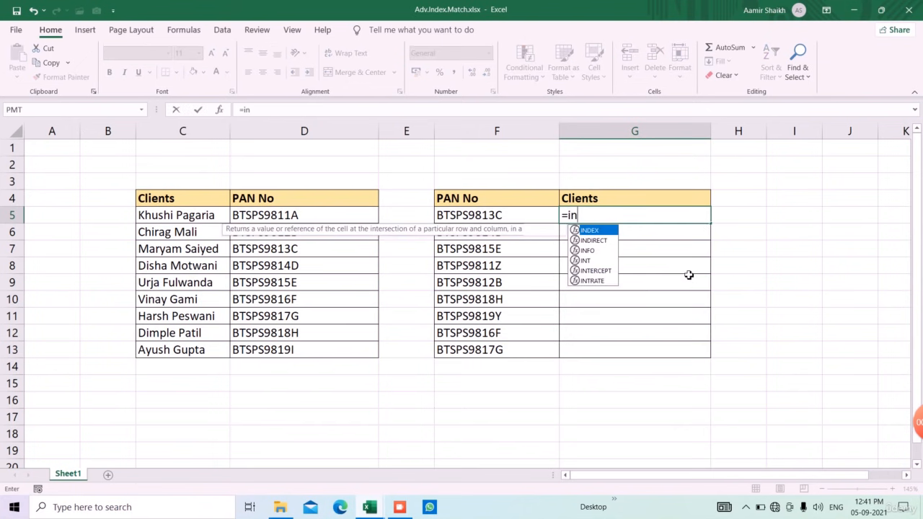
pyautogui.press('Tab')
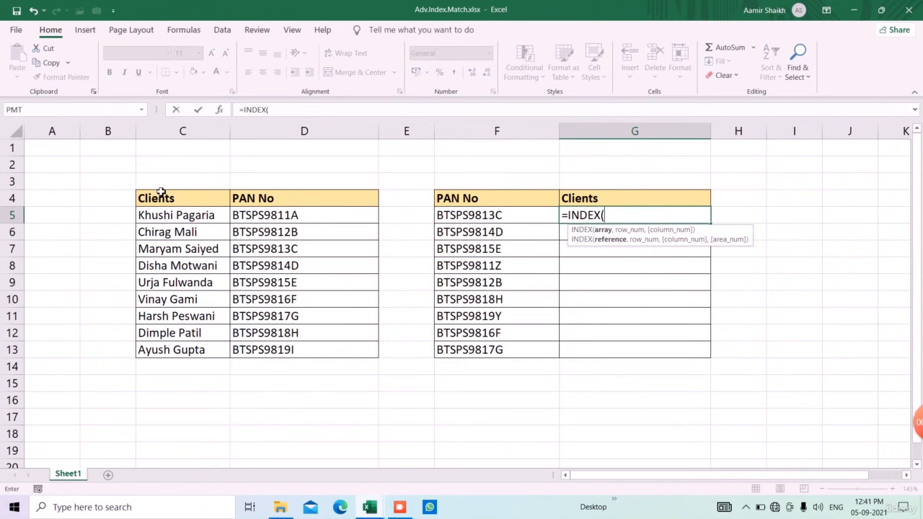
pyautogui.moveTo(168, 202); pyautogui.dragTo(195, 351)
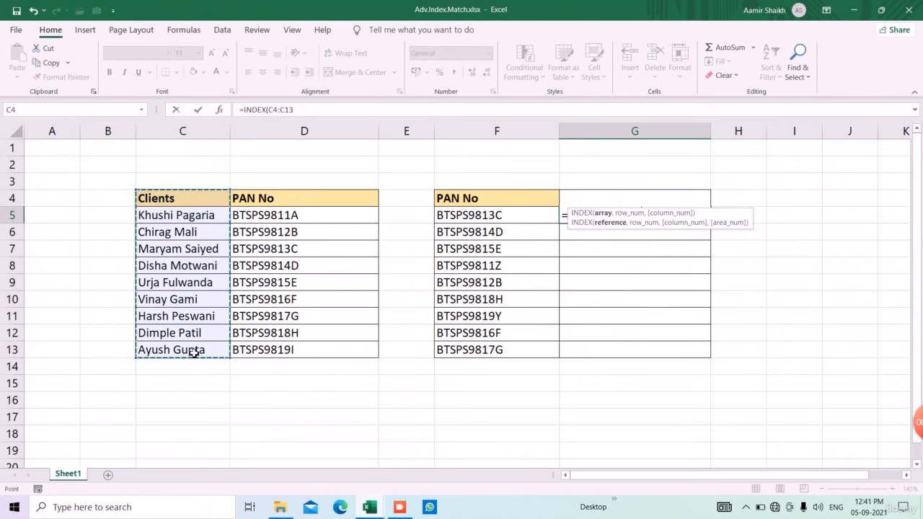
pyautogui.press('F4')
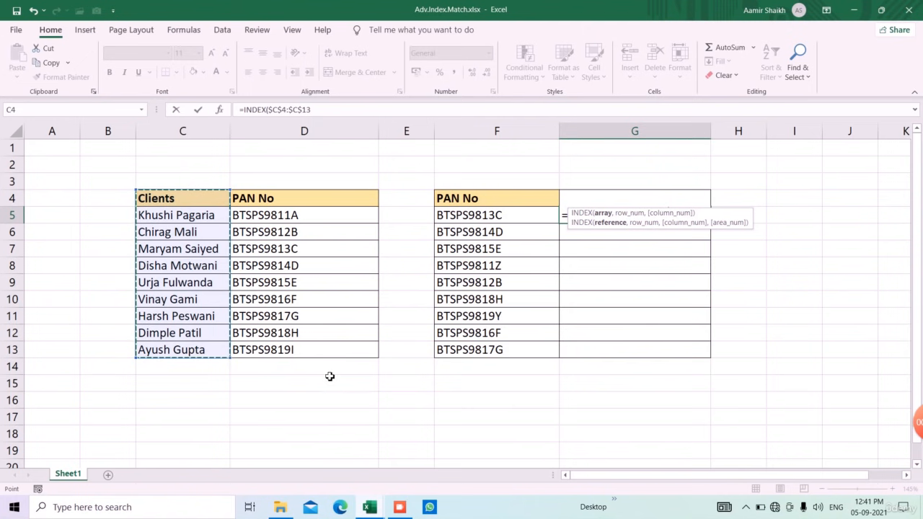
# Complete the INDEX formula with a nested MATCH of F5 against the absolute range $D$4:$D$13, using exact match type 0.
pyautogui.write(',match')
pyautogui.press('Tab')
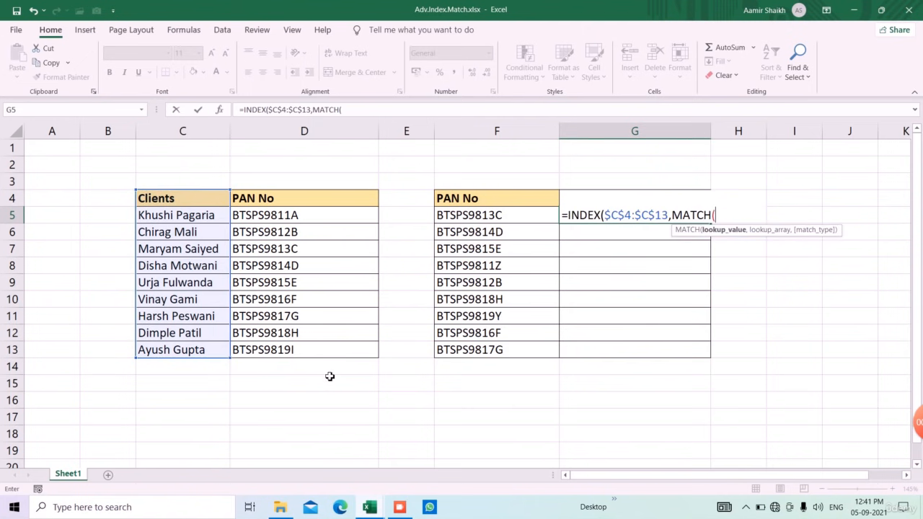
pyautogui.click(476, 217)
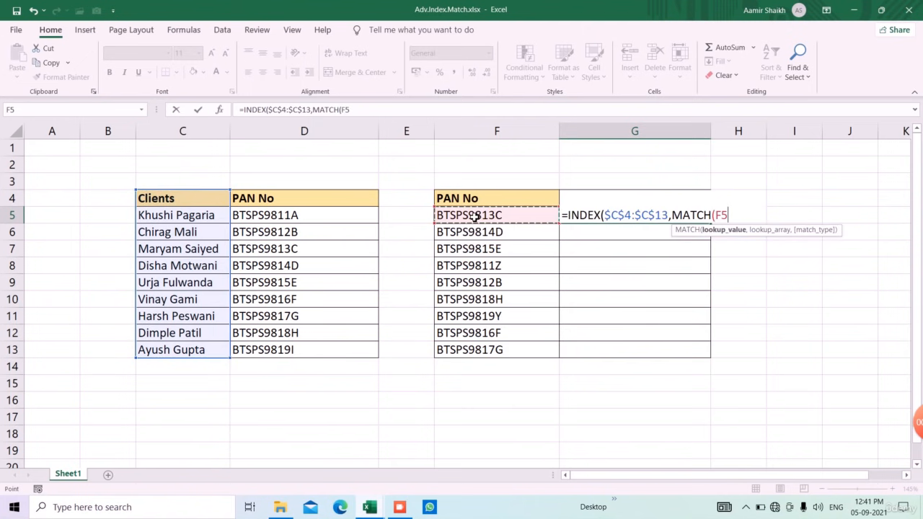
pyautogui.write(',')
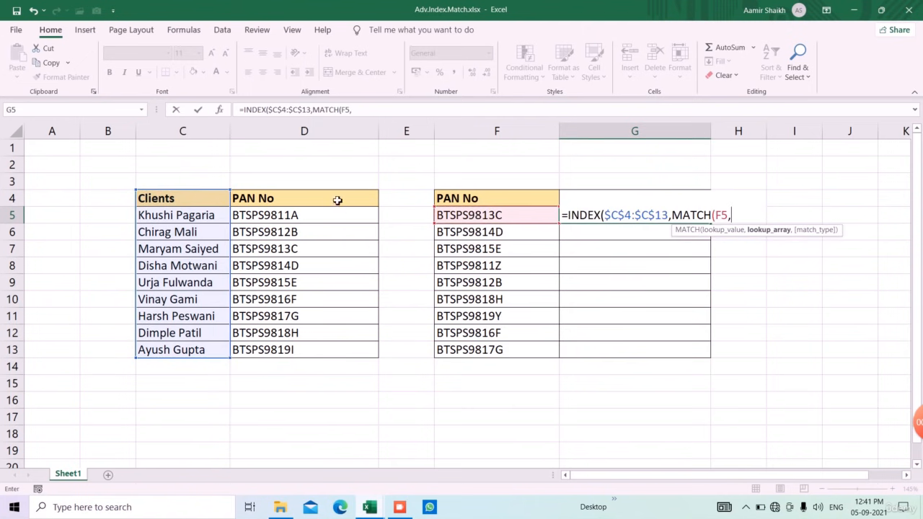
pyautogui.moveTo(337, 201); pyautogui.dragTo(347, 356)
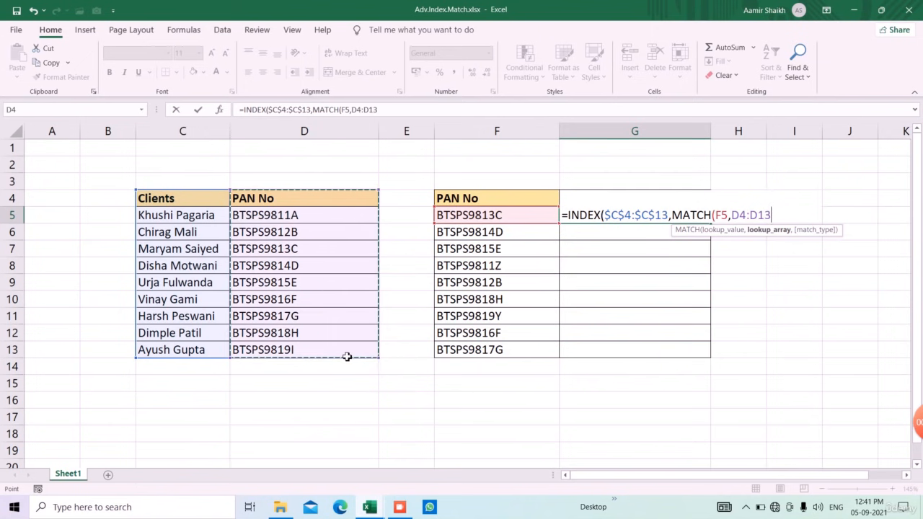
pyautogui.press('F4')
pyautogui.write(',0))')
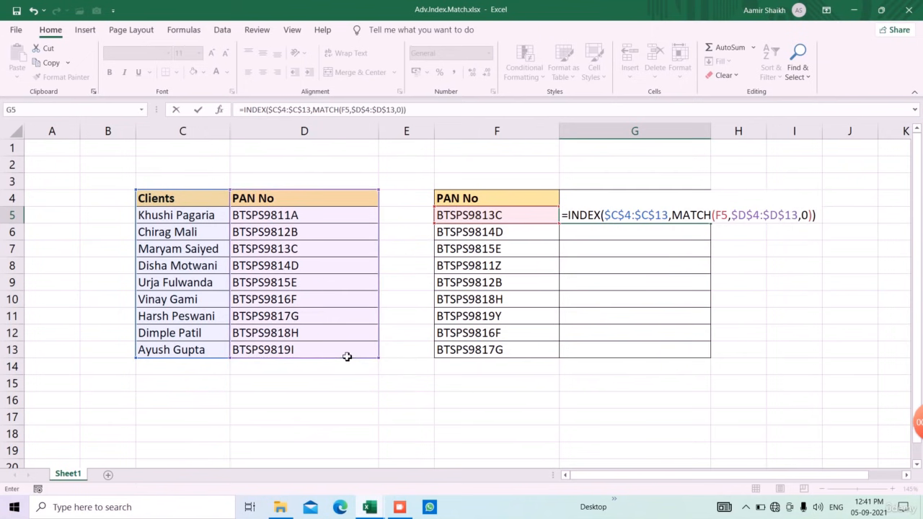
pyautogui.press('Return')
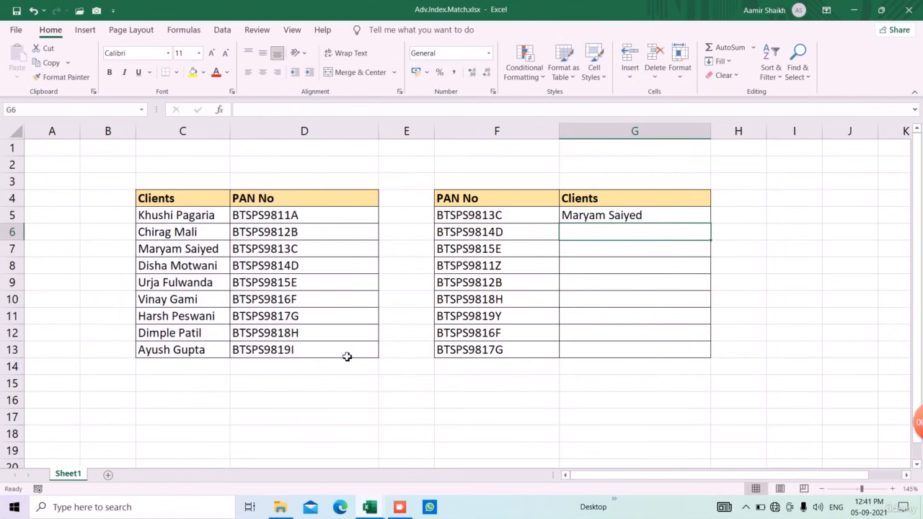
# Copy the INDEX-MATCH formula from G5 down to G13 and check the returned clients against the PAN list.
pyautogui.click(615, 219)
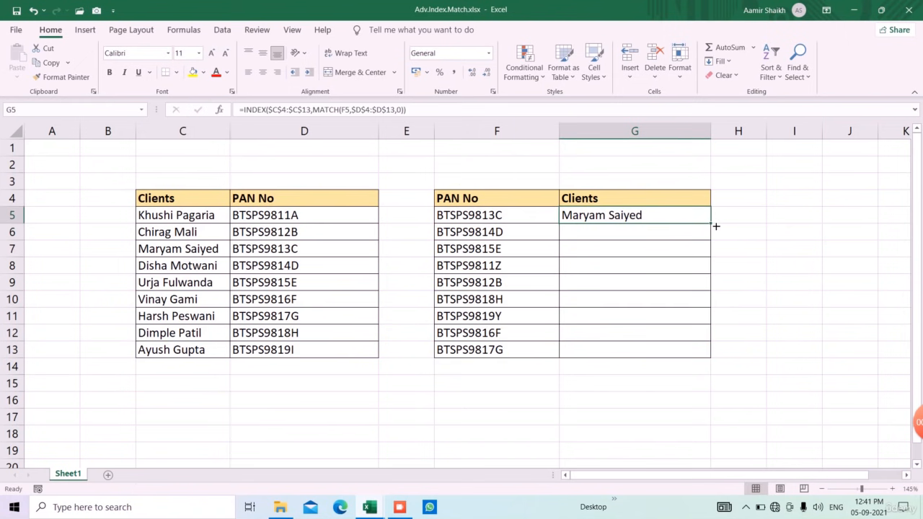
pyautogui.moveTo(716, 227); pyautogui.dragTo(719, 361)
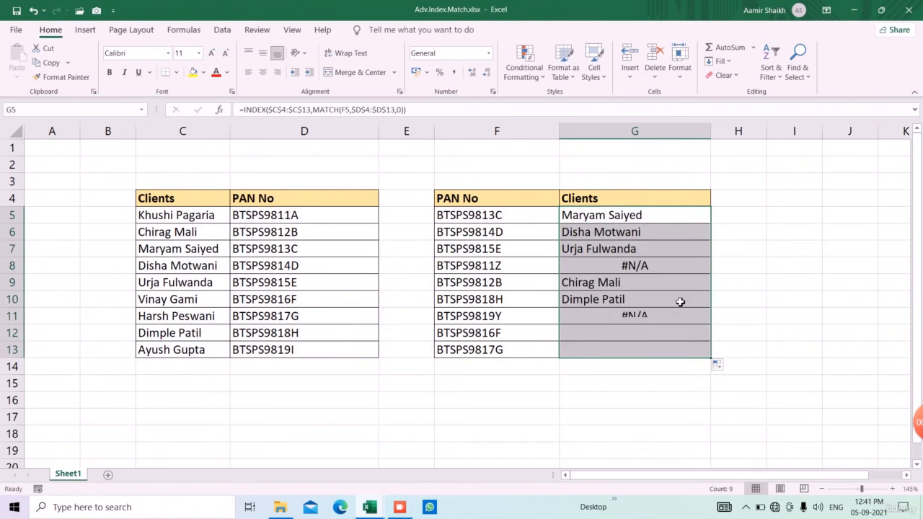
pyautogui.click(504, 236)
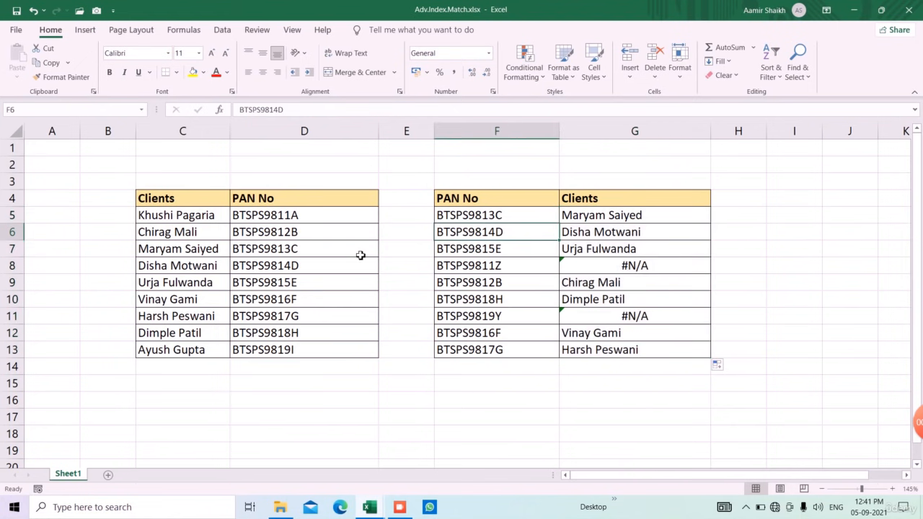
pyautogui.click(300, 270)
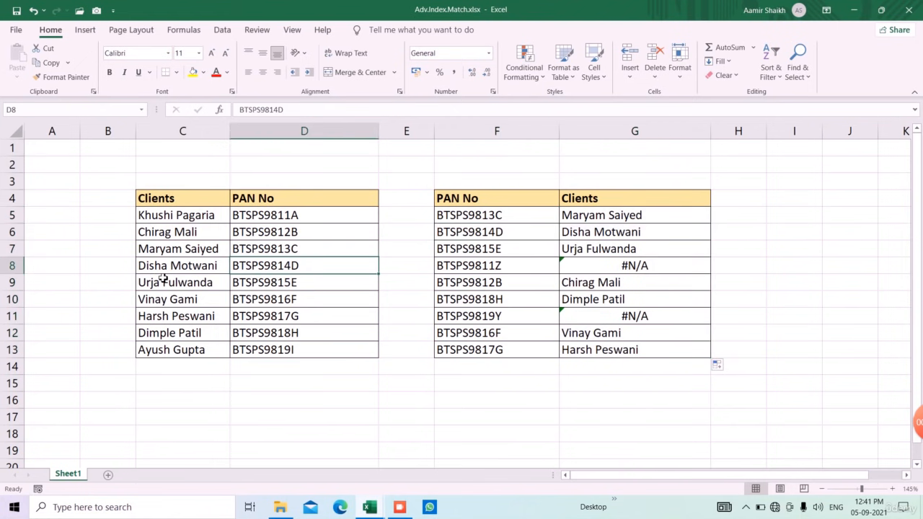
pyautogui.click(647, 222)
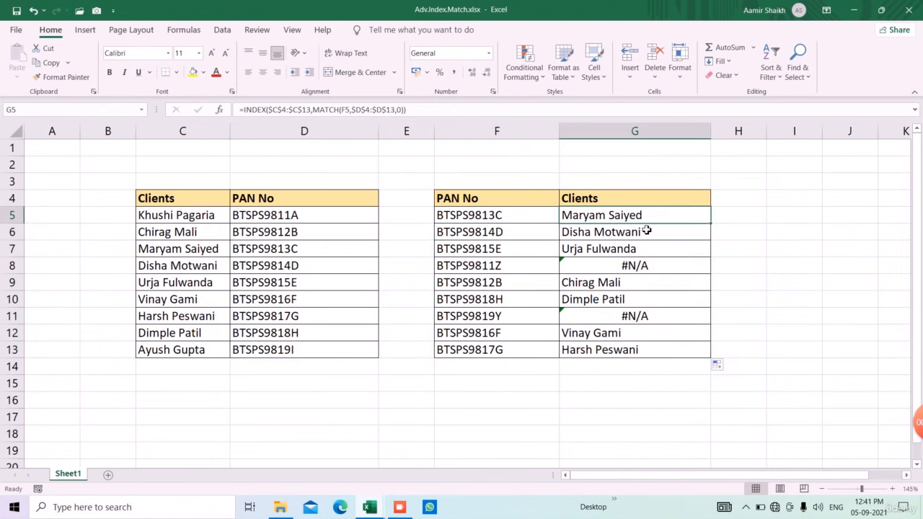
pyautogui.click(653, 272)
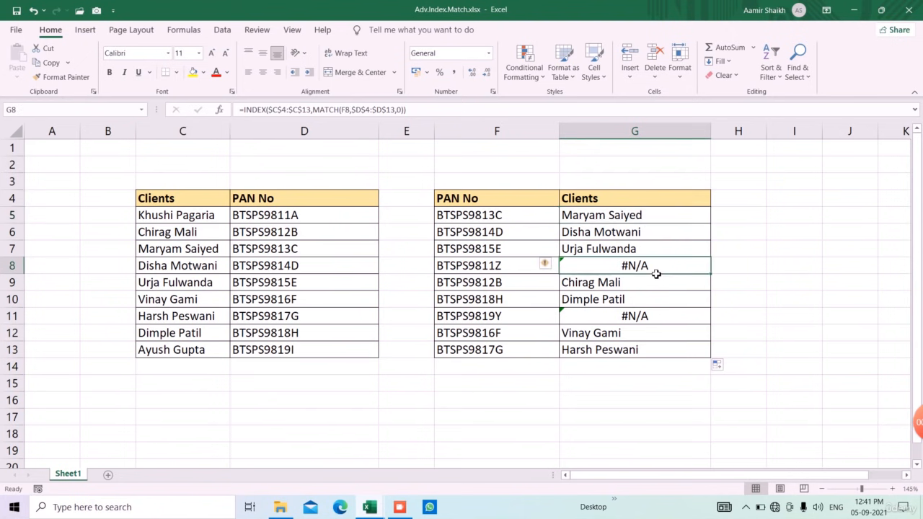
# Wrap the formula in G5 in IFERROR with the fallback text "PAN NOT FOUND" and copy it down to G13.
pyautogui.click(654, 220)
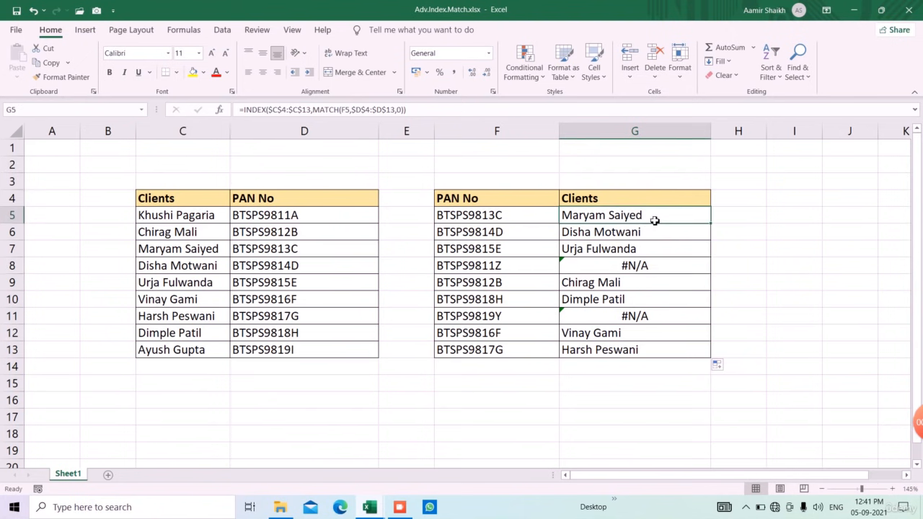
pyautogui.click(243, 110)
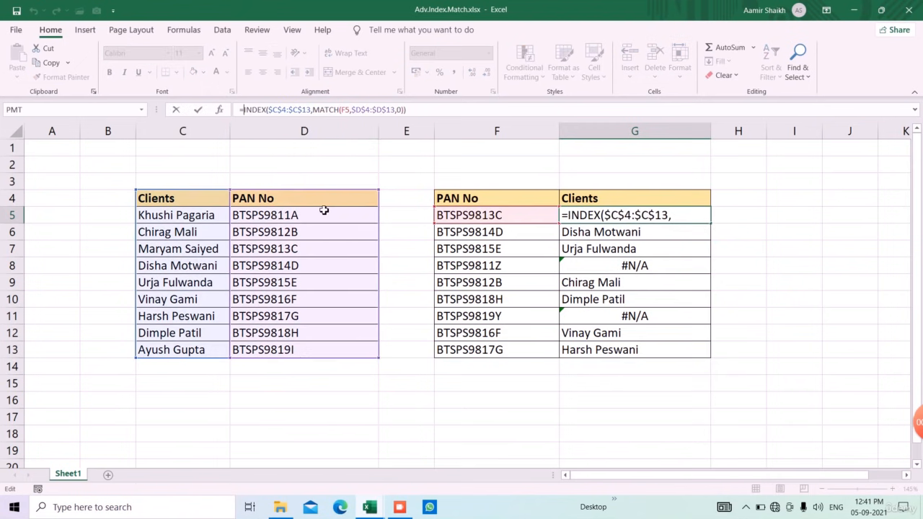
pyautogui.write('IFERROR(')
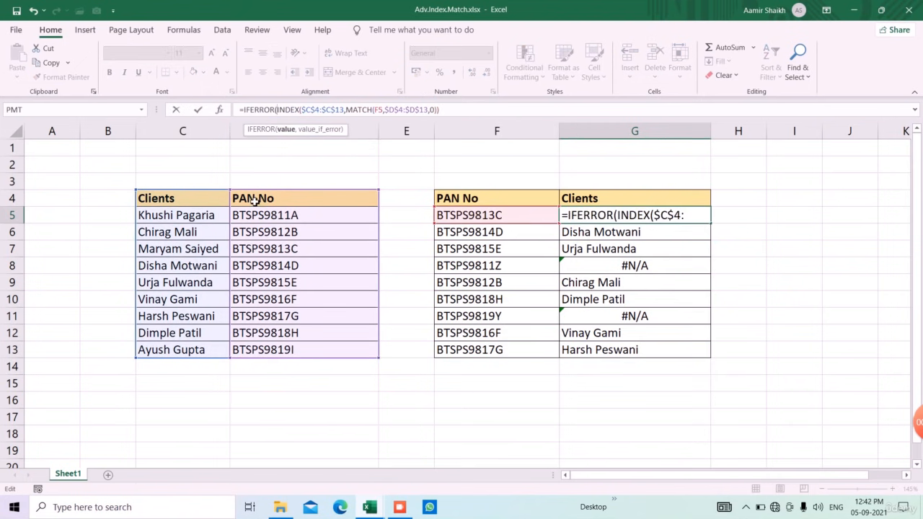
pyautogui.click(500, 109)
pyautogui.write(',')
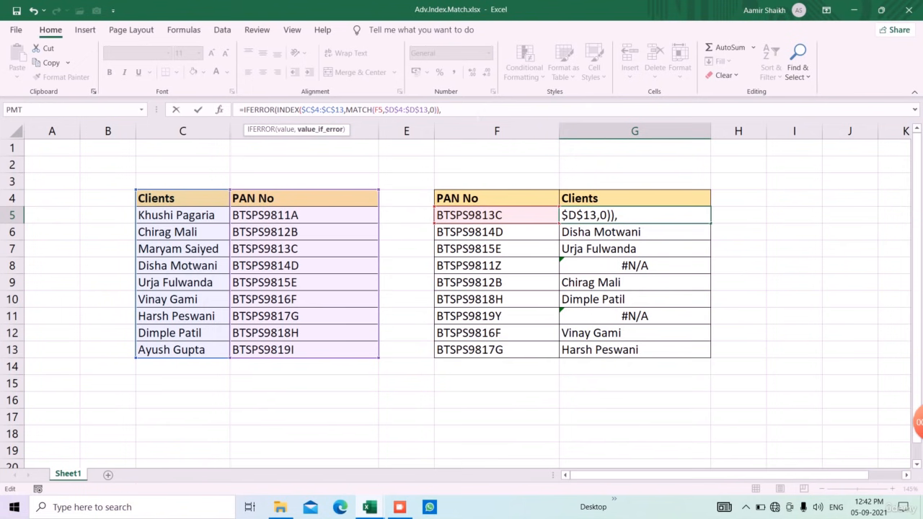
pyautogui.write('"PAN NOT FOUND"')
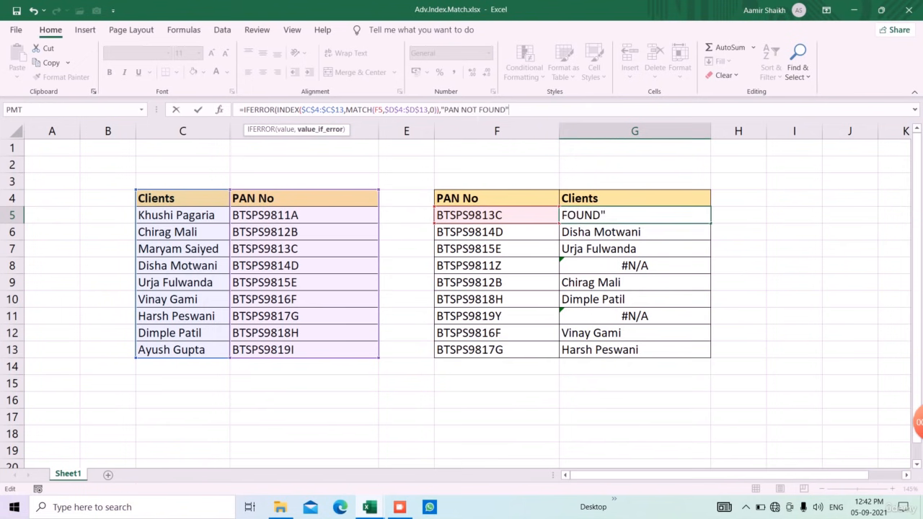
pyautogui.write(')')
pyautogui.press('Return')
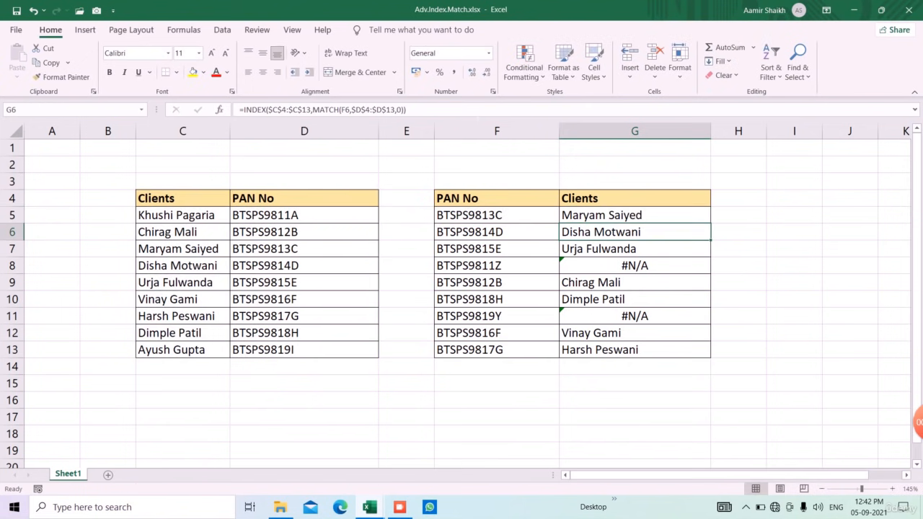
pyautogui.click(698, 219)
pyautogui.doubleClick(712, 223)
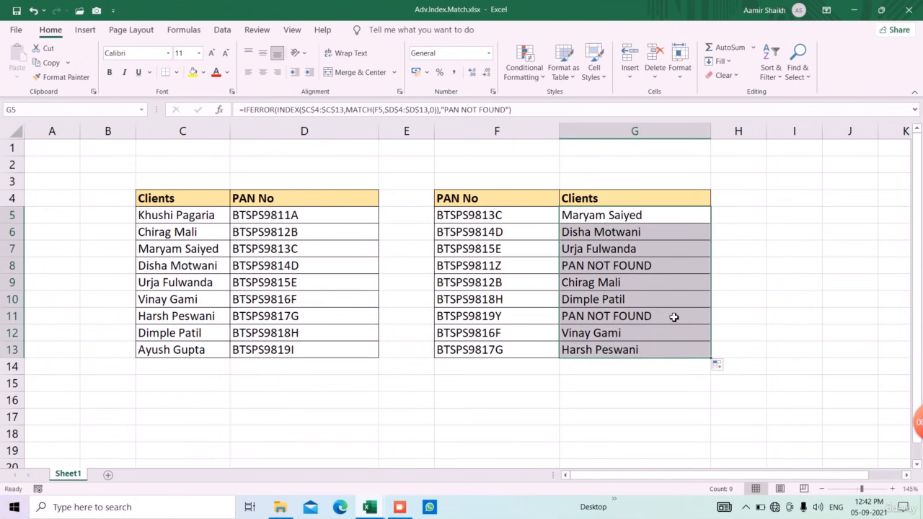
# Add a conditional formatting rule to G5:G13 that highlights cells containing "PAN NOT FOUND" with Light Red Fill with Dark Red Text.
pyautogui.click(525, 63)
pyautogui.moveTo(546, 105)
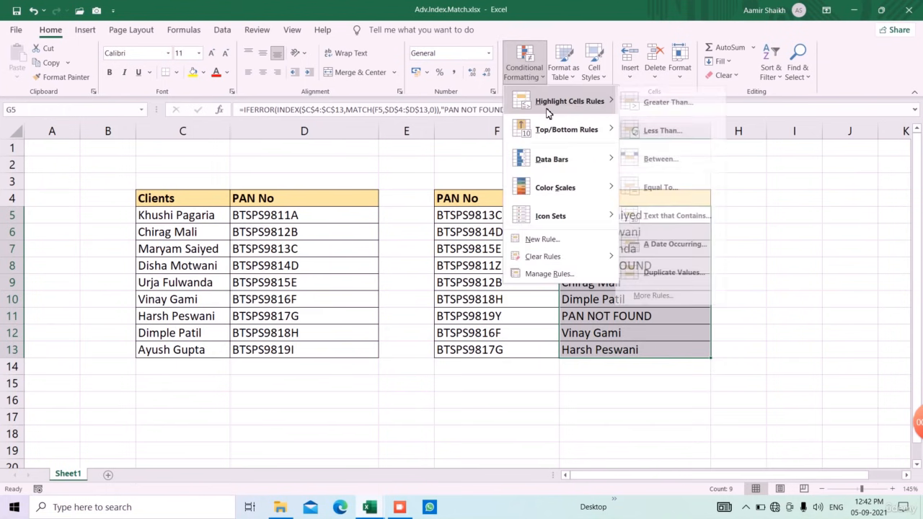
pyautogui.click(687, 216)
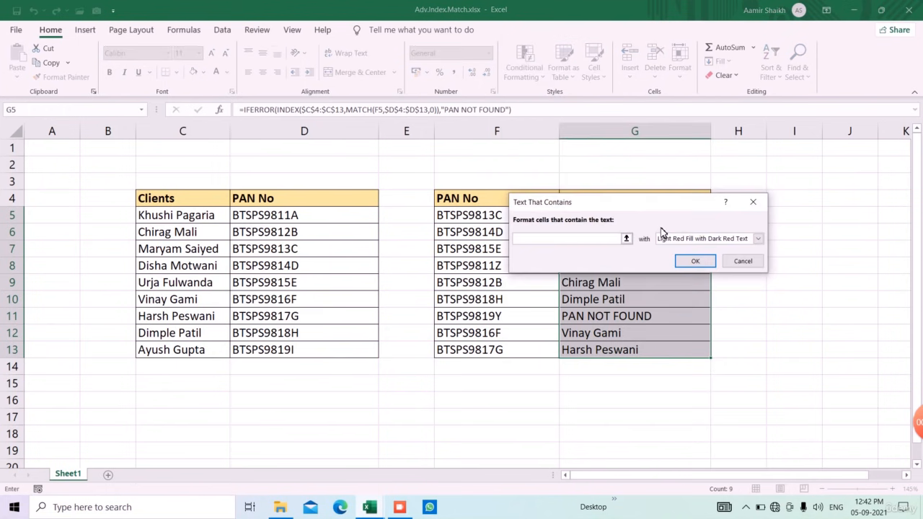
pyautogui.write('PAN')
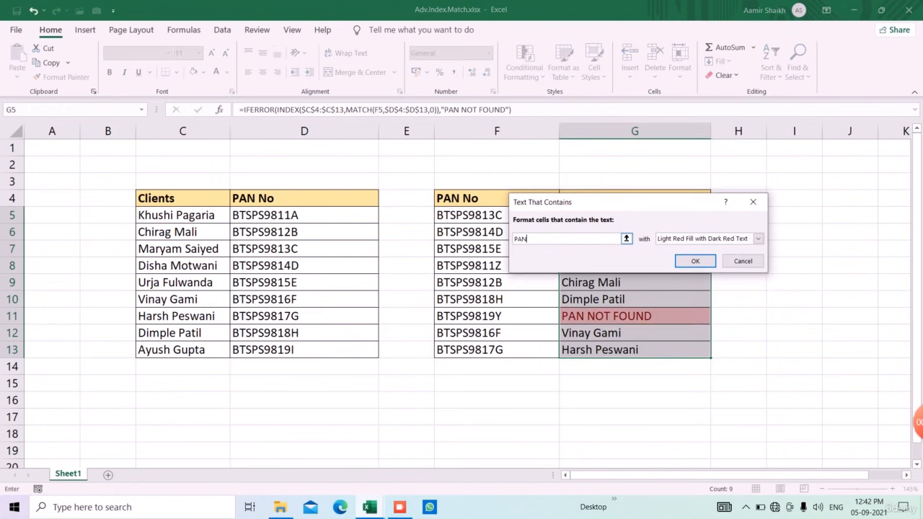
pyautogui.write(' NOT FOUND')
pyautogui.press('Return')
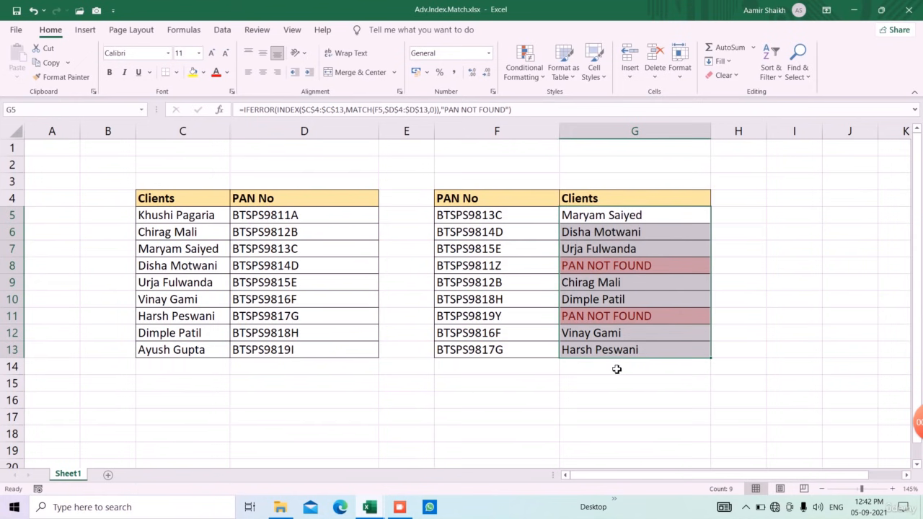
pyautogui.click(582, 402)
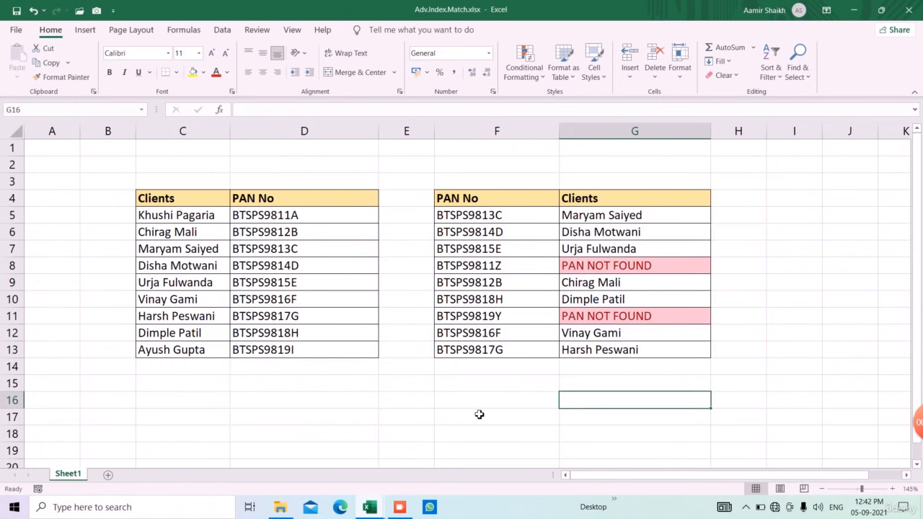
pyautogui.click(587, 217)
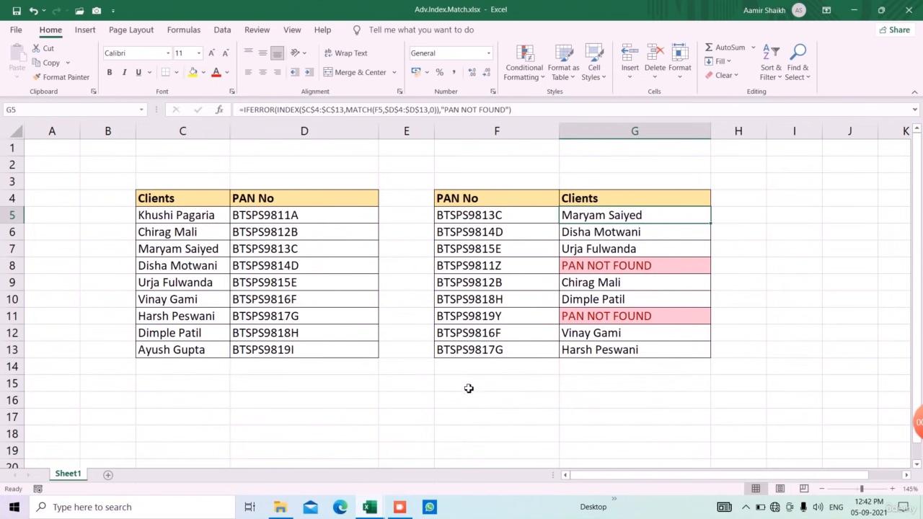
pyautogui.click(402, 509)
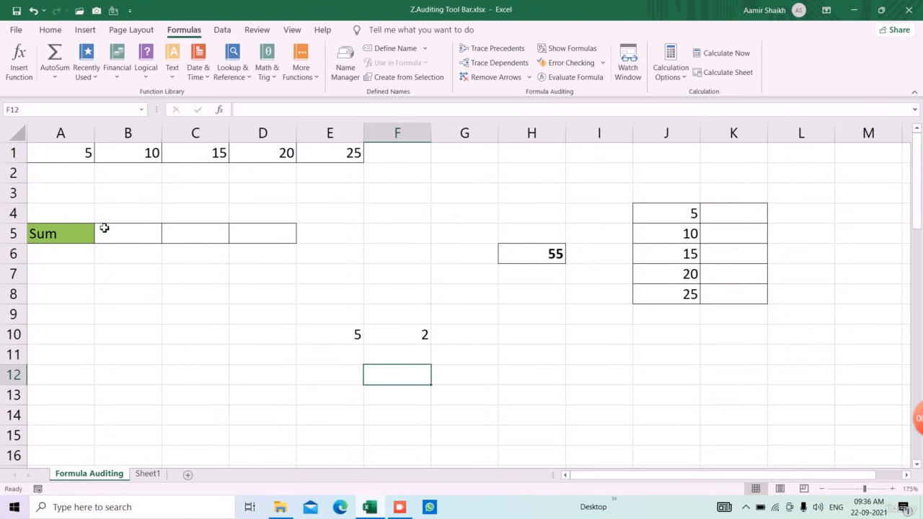
# Total the row 1 values in B5 with a SUM formula over the range A1:E1.
pyautogui.moveTo(84, 151); pyautogui.dragTo(331, 153)
pyautogui.click(147, 238)
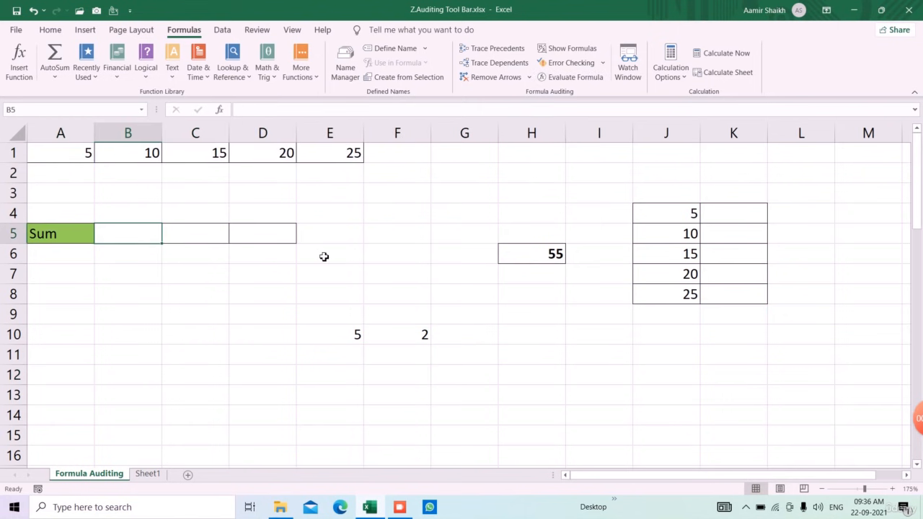
pyautogui.write('=SUM(')
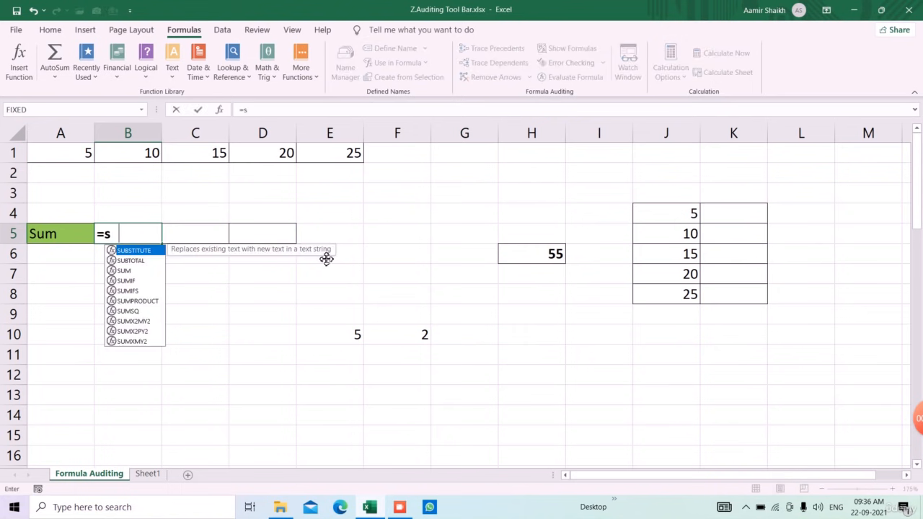
pyautogui.press('Up')
pyautogui.press('Up')
pyautogui.press('Up')
pyautogui.press('Up')
pyautogui.press('Left')
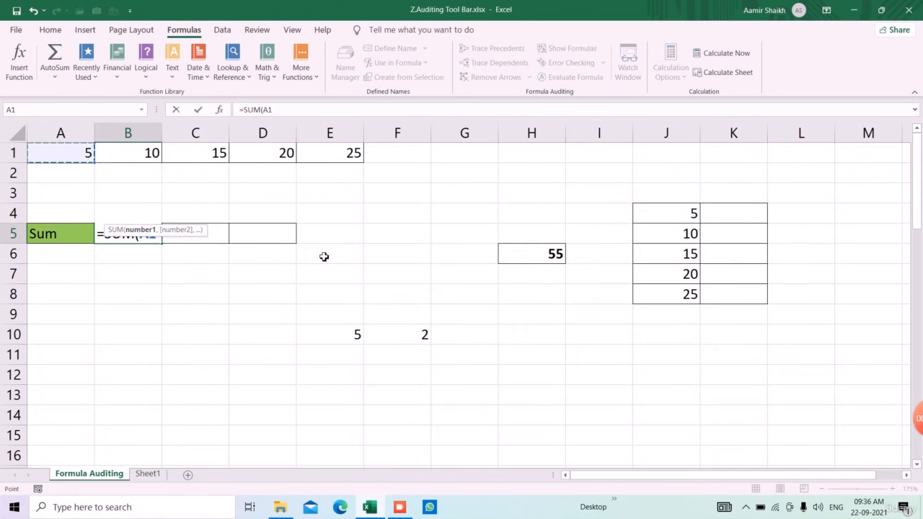
pyautogui.hotkey('shift', 'Right')
pyautogui.hotkey('shift', 'Right')
pyautogui.hotkey('shift', 'Right')
pyautogui.hotkey('shift', 'Right')
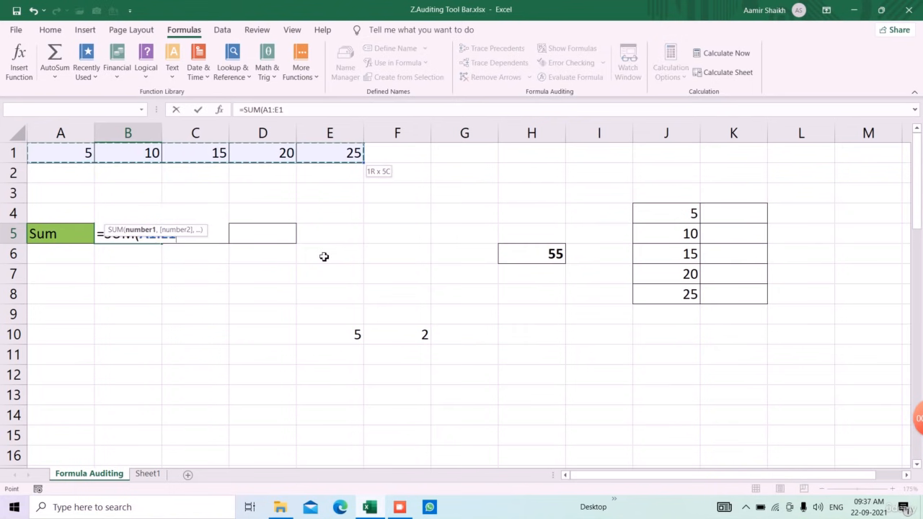
pyautogui.press('Return')
# Enter a SUM formula in C5 that lists A1, B1, C1, D1 and E1 as separate comma-separated arguments.
pyautogui.press('Up')
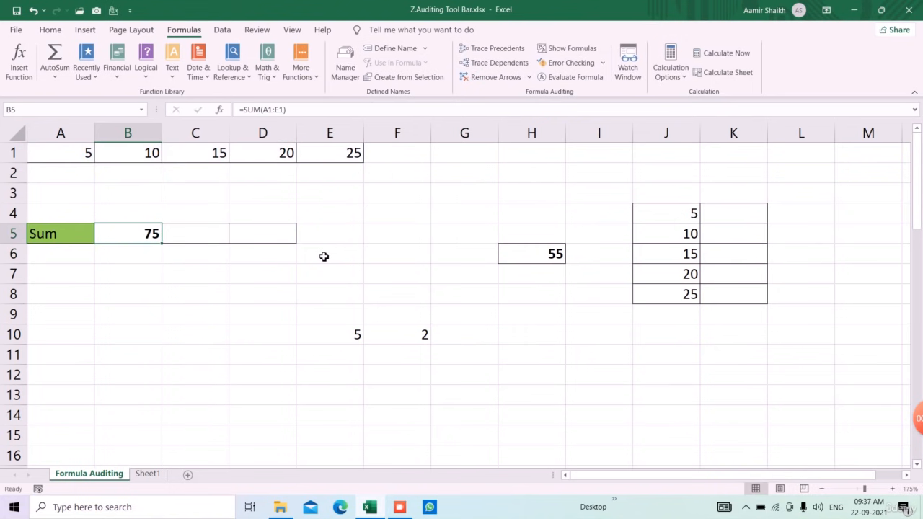
pyautogui.press('Right')
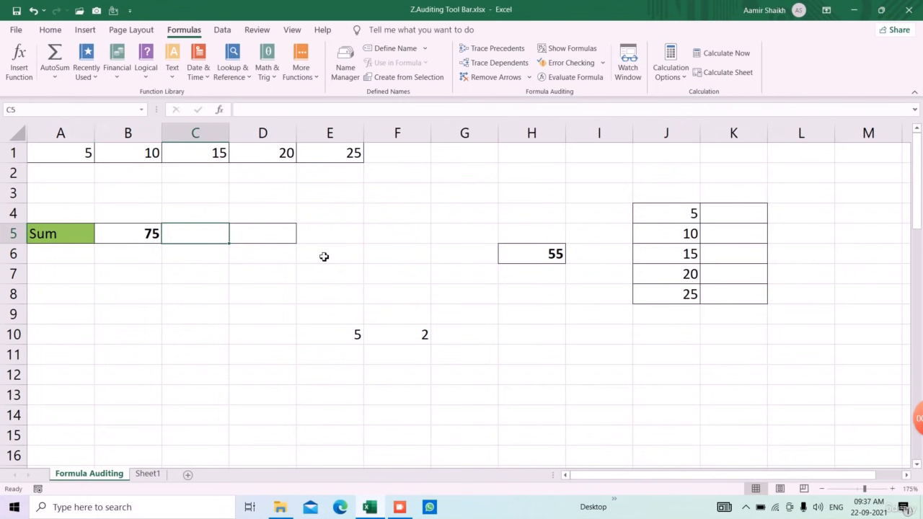
pyautogui.write('=su')
pyautogui.press('Tab')
pyautogui.press('Up')
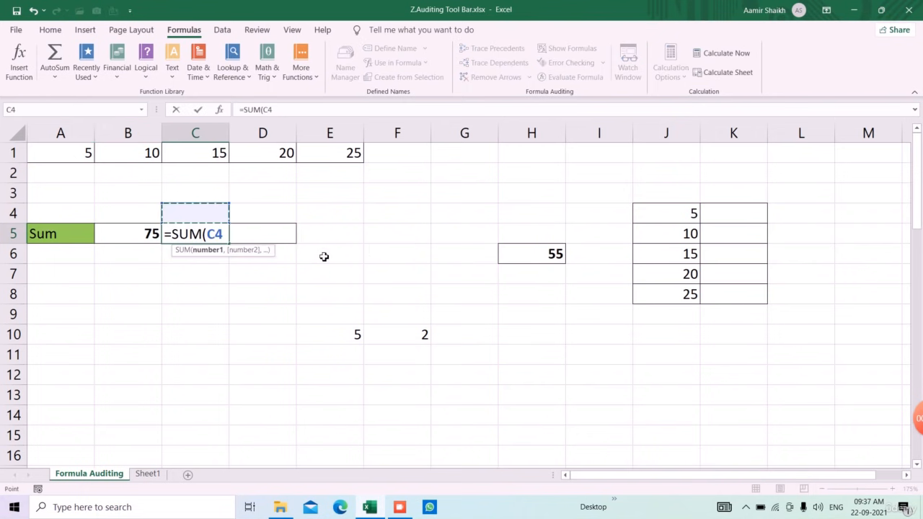
pyautogui.press('Up')
pyautogui.press('Up')
pyautogui.press('Left')
pyautogui.press('Left')
pyautogui.press('Up')
pyautogui.write(',')
pyautogui.press('Up')
pyautogui.press('Up')
pyautogui.press('Up')
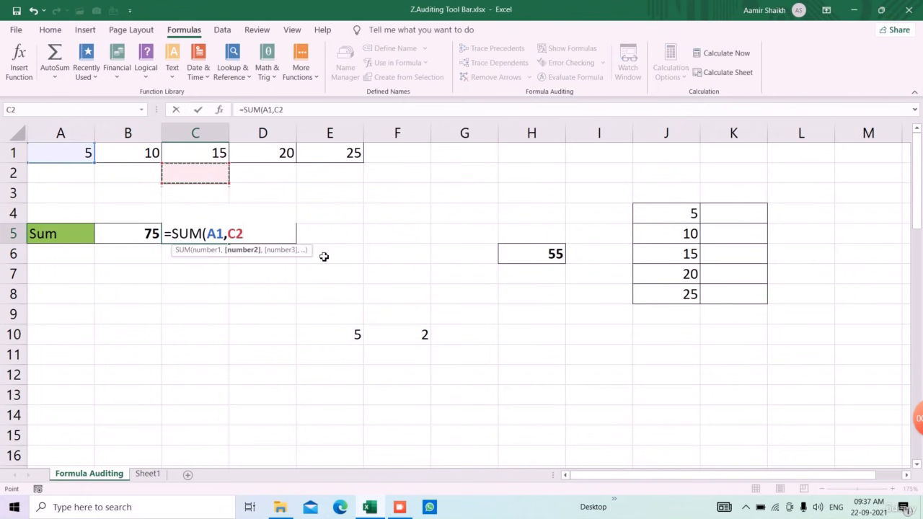
pyautogui.press('Left')
pyautogui.press('Up')
pyautogui.write(',')
pyautogui.press('Up')
pyautogui.press('Up')
pyautogui.press('Up')
pyautogui.press('Up')
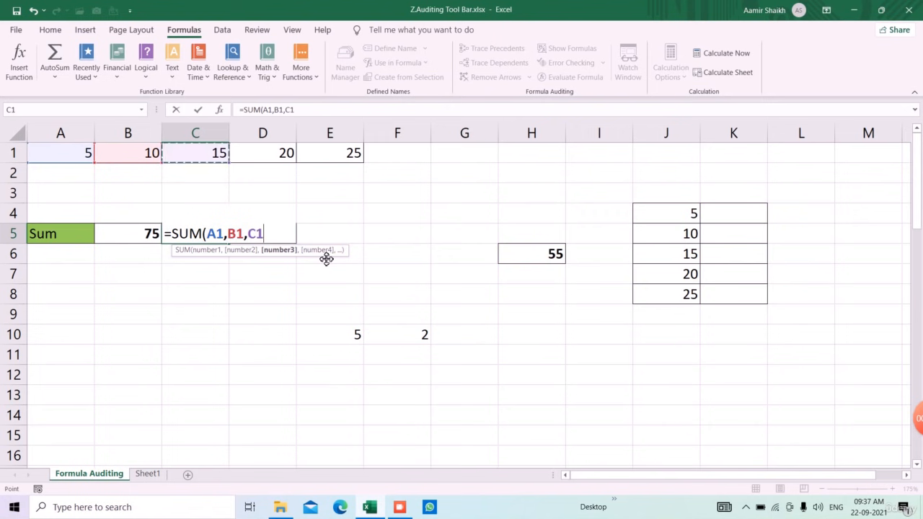
pyautogui.write(',')
pyautogui.press('Up')
pyautogui.press('Up')
pyautogui.press('Up')
pyautogui.press('Up')
pyautogui.press('Right')
pyautogui.write(',')
pyautogui.press('Up')
pyautogui.press('Up')
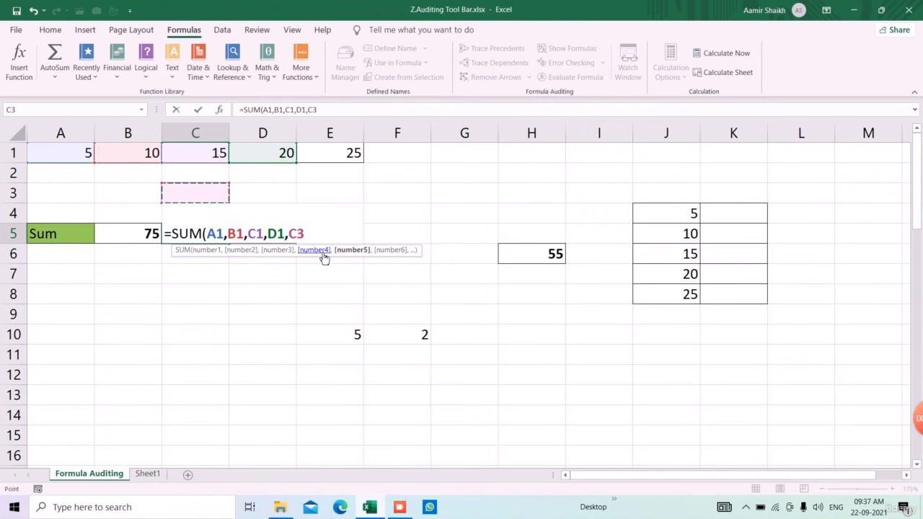
pyautogui.press('Up')
pyautogui.press('Up')
pyautogui.press('Right')
# Enter the formula =A1+B1+C1+D1+E1 in D5, adding the five row 1 cells with plus operators.
pyautogui.press('Right')
pyautogui.press('Right')
pyautogui.press('Left')
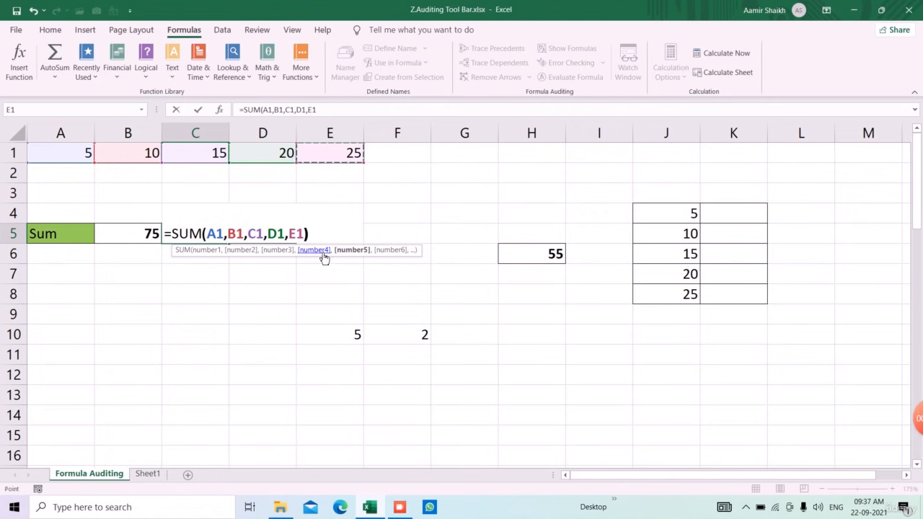
pyautogui.press('Return')
pyautogui.press('Up')
pyautogui.press('Right')
pyautogui.write('=')
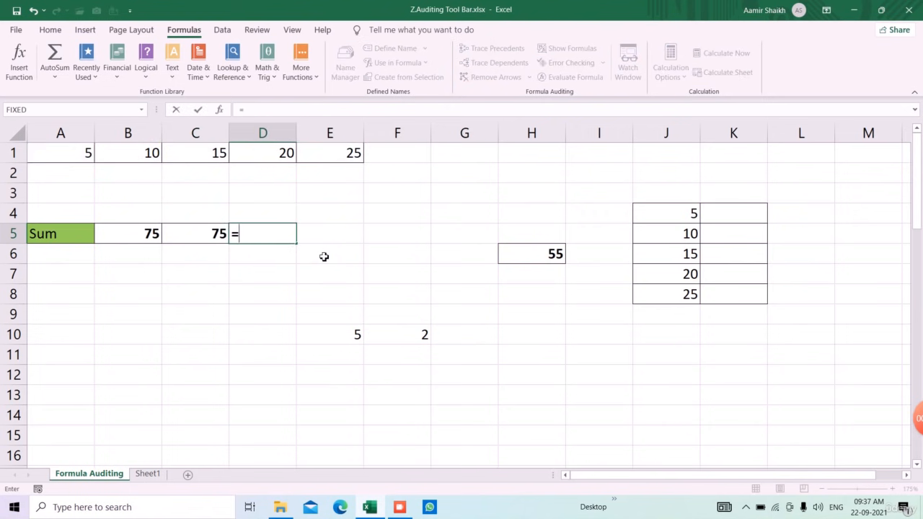
pyautogui.press('Up')
pyautogui.press('Up')
pyautogui.press('Up')
pyautogui.press('Left')
pyautogui.press('Left')
pyautogui.press('Left')
pyautogui.press('Up')
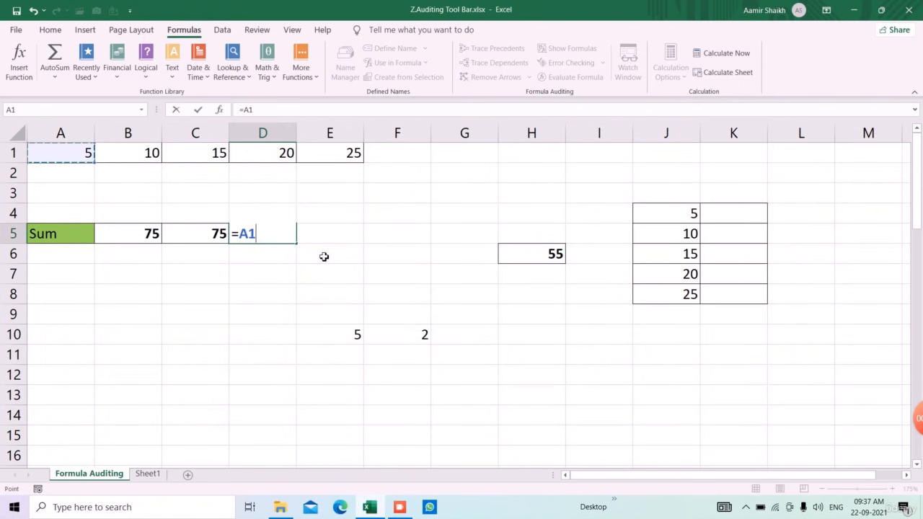
pyautogui.write('+')
pyautogui.press('Up')
pyautogui.press('Up')
pyautogui.press('Up')
pyautogui.press('Up')
pyautogui.press('Left')
pyautogui.press('Left')
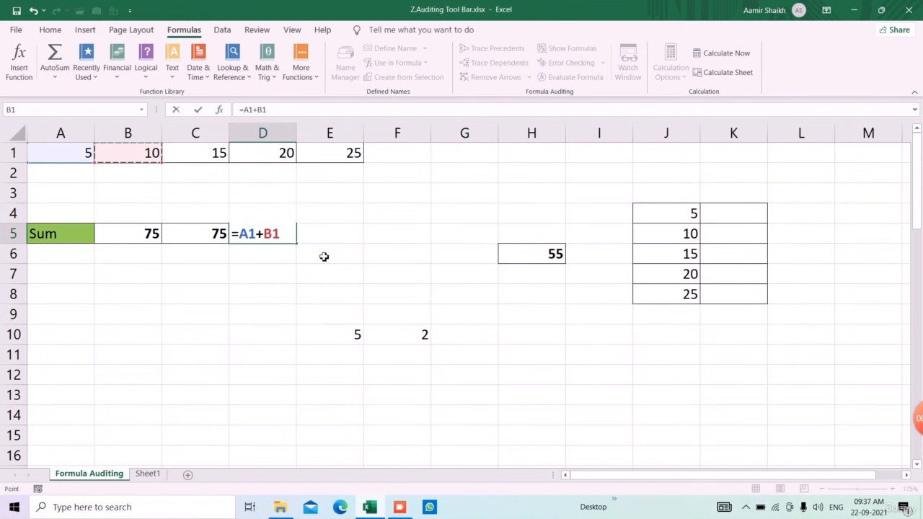
pyautogui.write('+')
pyautogui.press('Up')
pyautogui.press('Up')
pyautogui.press('Up')
pyautogui.press('Up')
pyautogui.press('Left')
pyautogui.write('+')
pyautogui.press('Up')
pyautogui.press('Up')
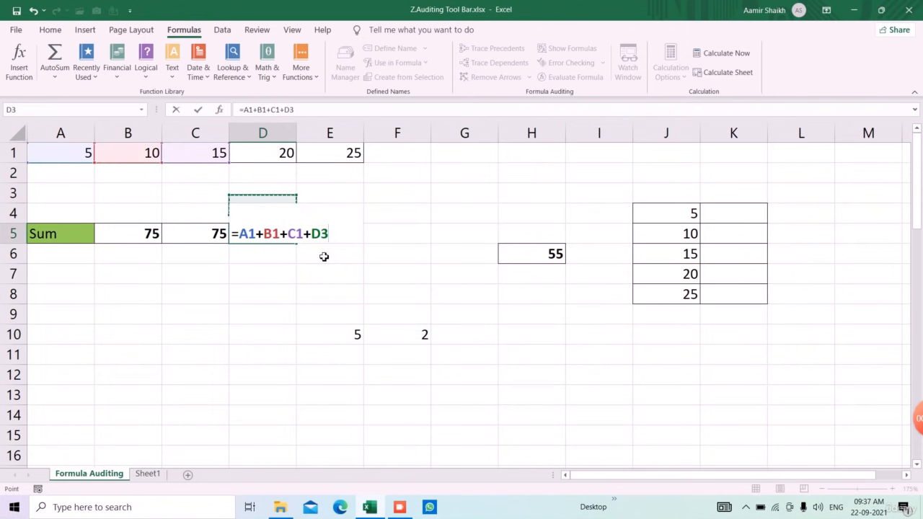
pyautogui.press('Up')
pyautogui.press('Up')
pyautogui.write('+')
pyautogui.press('Up')
pyautogui.press('Up')
pyautogui.press('Up')
pyautogui.press('Up')
pyautogui.press('Right')
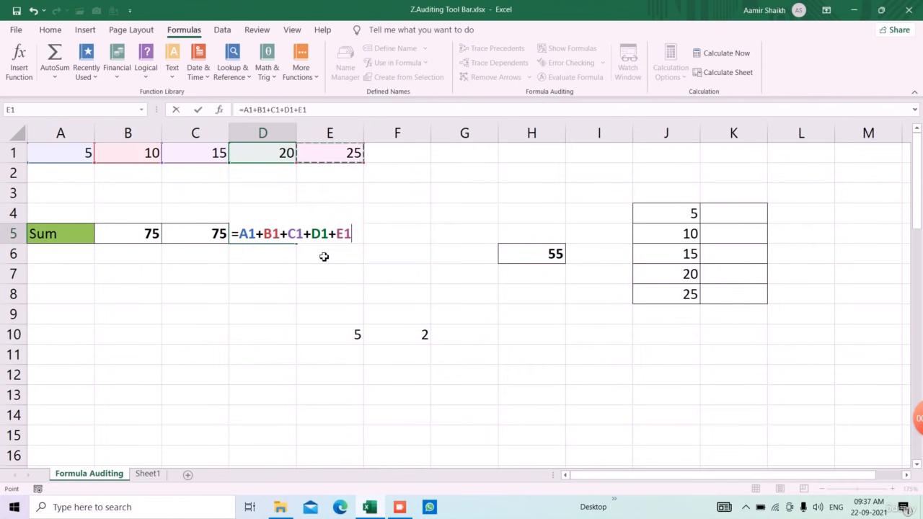
pyautogui.press('Return')
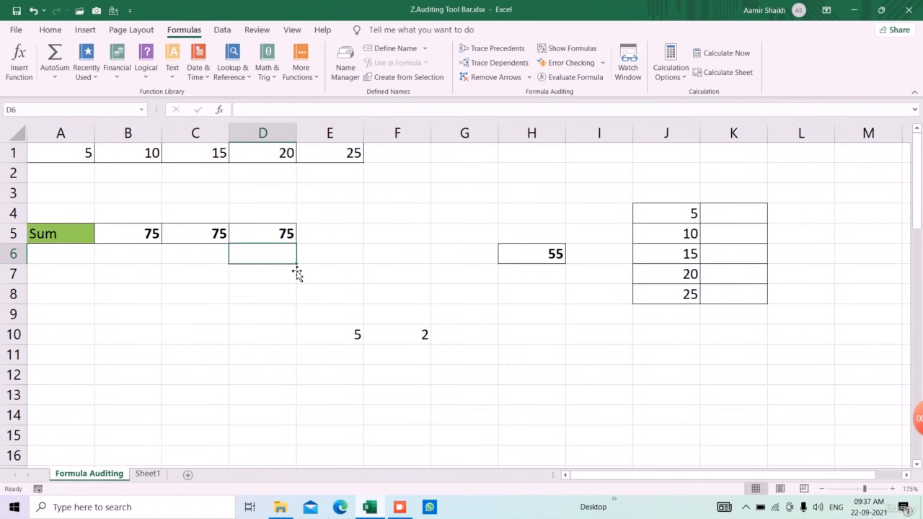
# Trace the precedents of the range-based SUM formula in B5, and remove the arrows after viewing them.
pyautogui.click(156, 234)
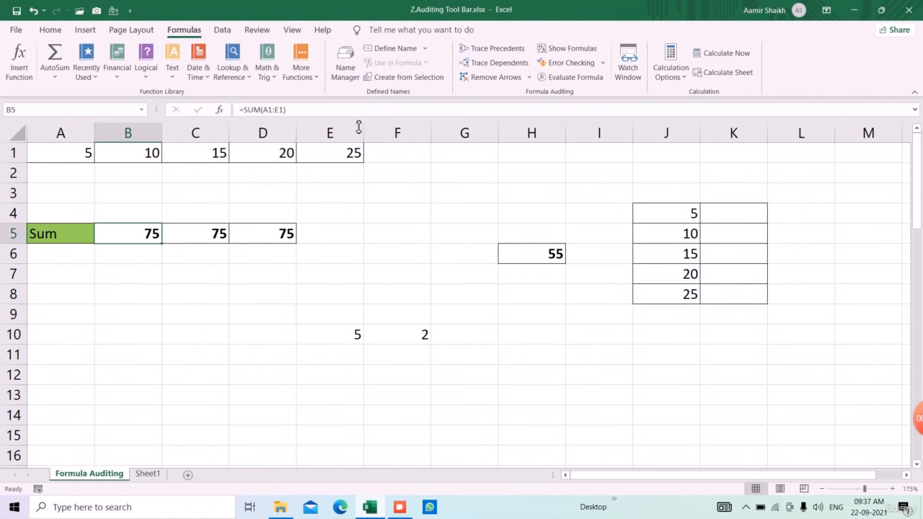
pyautogui.click(494, 48)
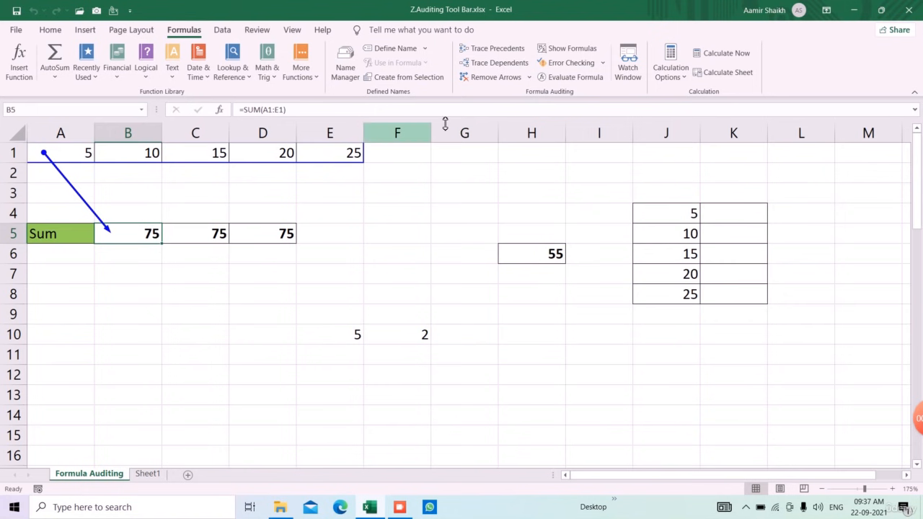
pyautogui.click(510, 86)
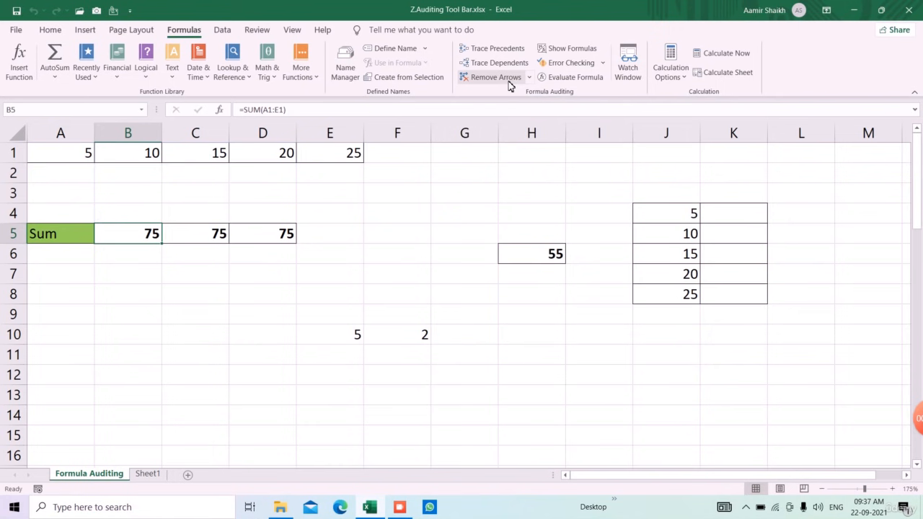
# Trace the precedents of the SUM formula with separate arguments in C5, and clear the arrows after viewing them.
pyautogui.click(202, 240)
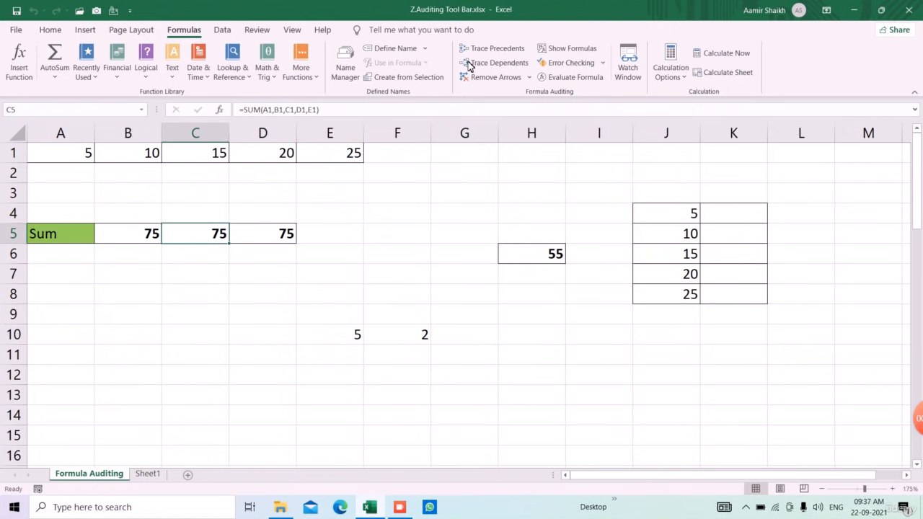
pyautogui.click(496, 48)
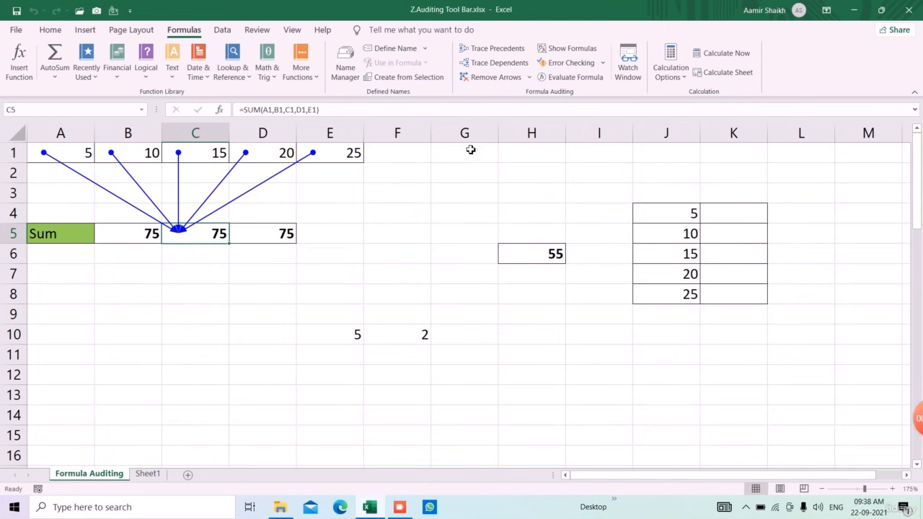
pyautogui.click(493, 77)
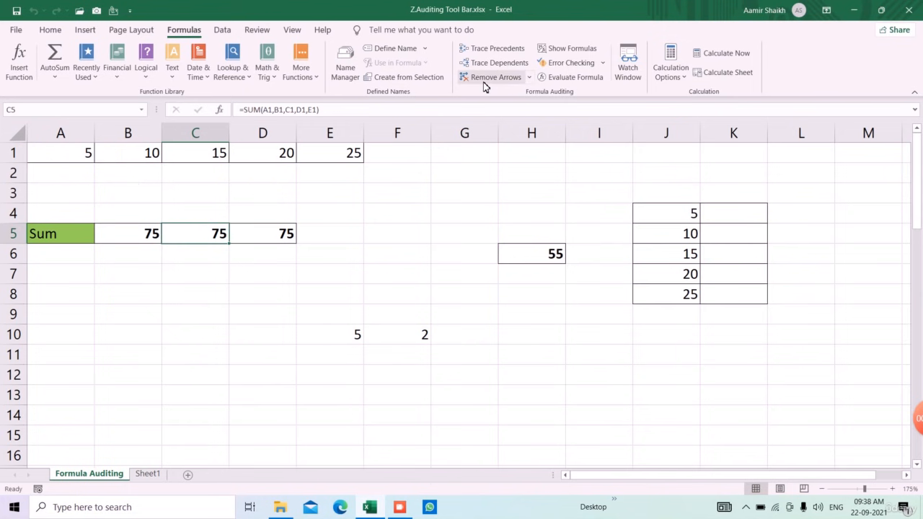
# Trace the precedents of the plus-operator formula in D5, leaving its arrows displayed.
pyautogui.click(262, 233)
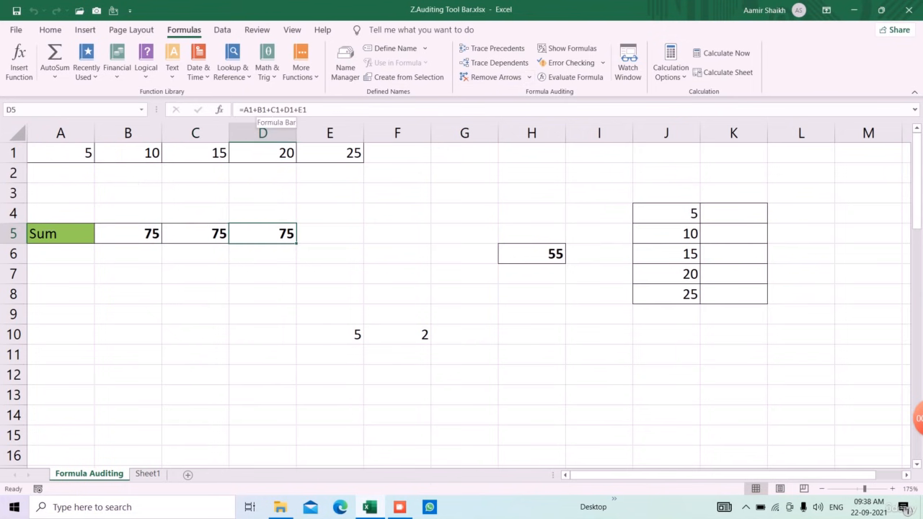
pyautogui.click(490, 51)
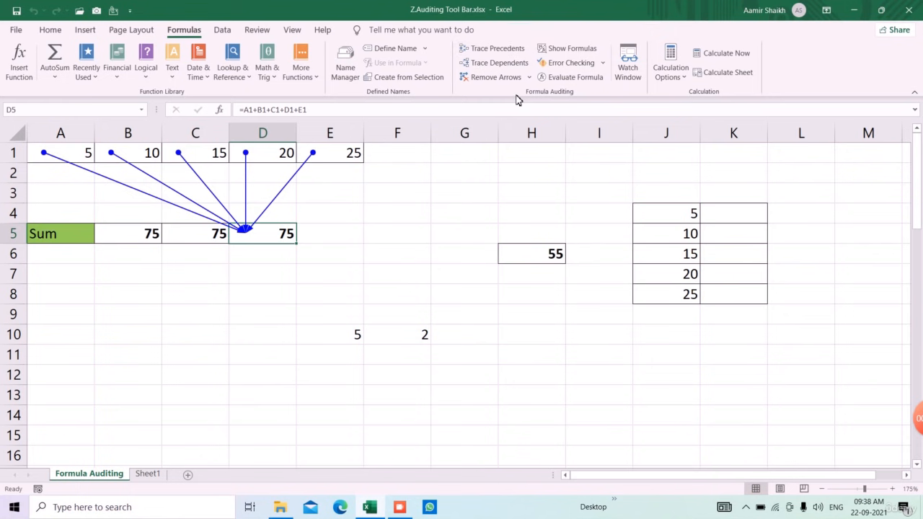
pyautogui.click(554, 273)
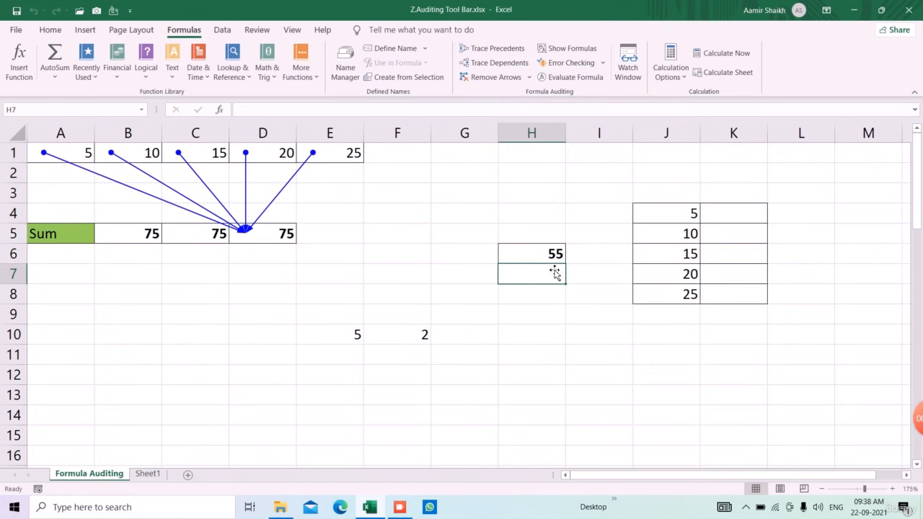
# Enter the formula =$H$6*J4 in K4 with an absolute reference to H6, and fill it down to K8.
pyautogui.click(694, 213)
pyautogui.click(730, 215)
pyautogui.write('=')
pyautogui.press('Left')
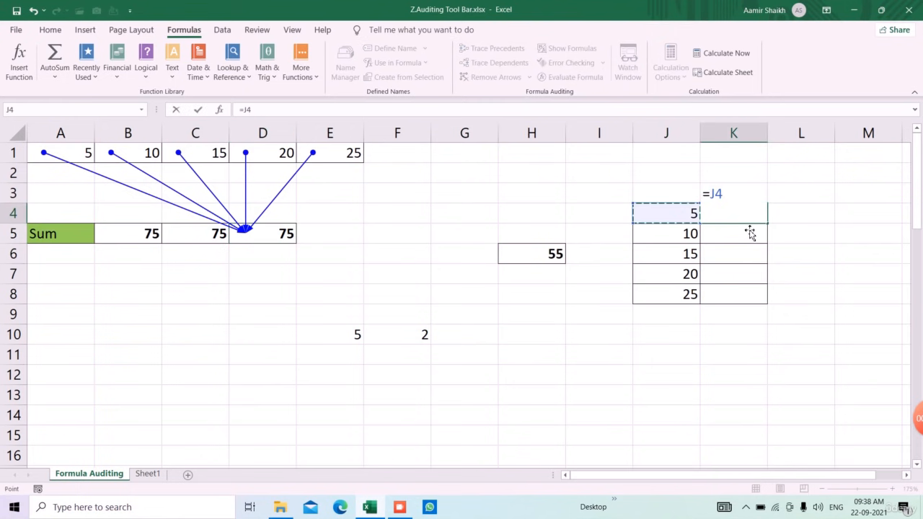
pyautogui.press('Left')
pyautogui.press('Left')
pyautogui.press('Left')
pyautogui.press('Down')
pyautogui.press('Right')
pyautogui.press('Down')
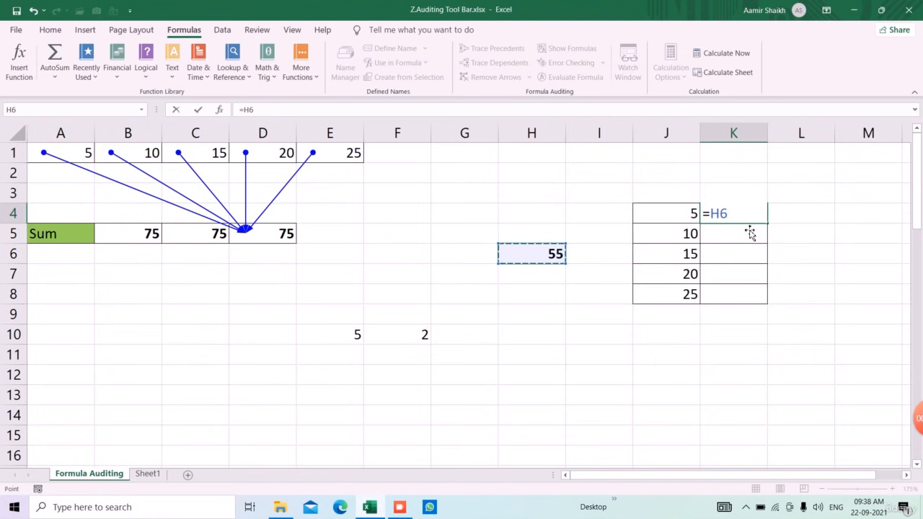
pyautogui.press('F4')
pyautogui.write('*')
pyautogui.press('Left')
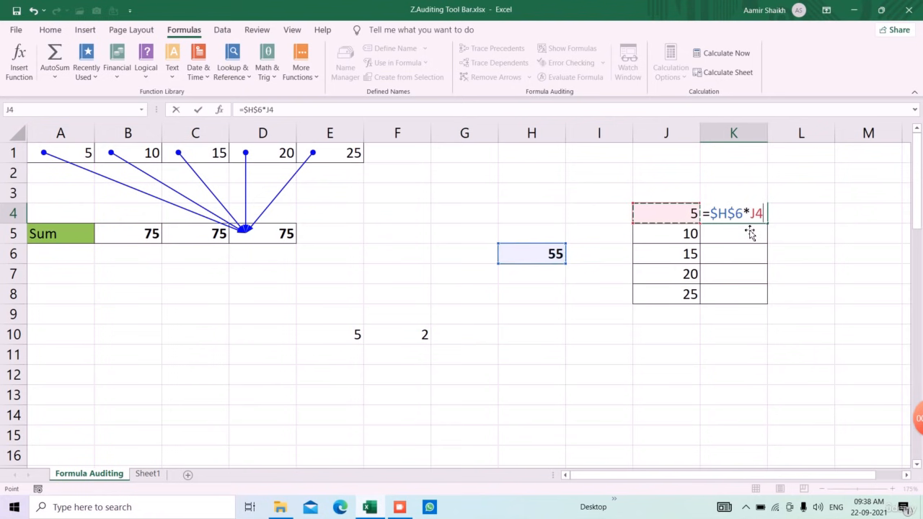
pyautogui.press('Return')
pyautogui.click(756, 213)
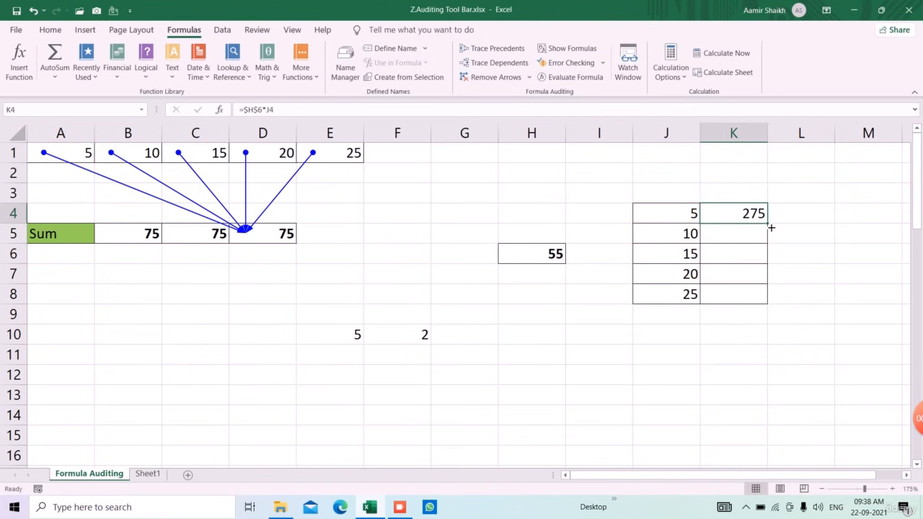
pyautogui.moveTo(771, 228); pyautogui.dragTo(766, 303)
# Trace the dependents of H6, and remove the arrows after viewing them.
pyautogui.click(555, 260)
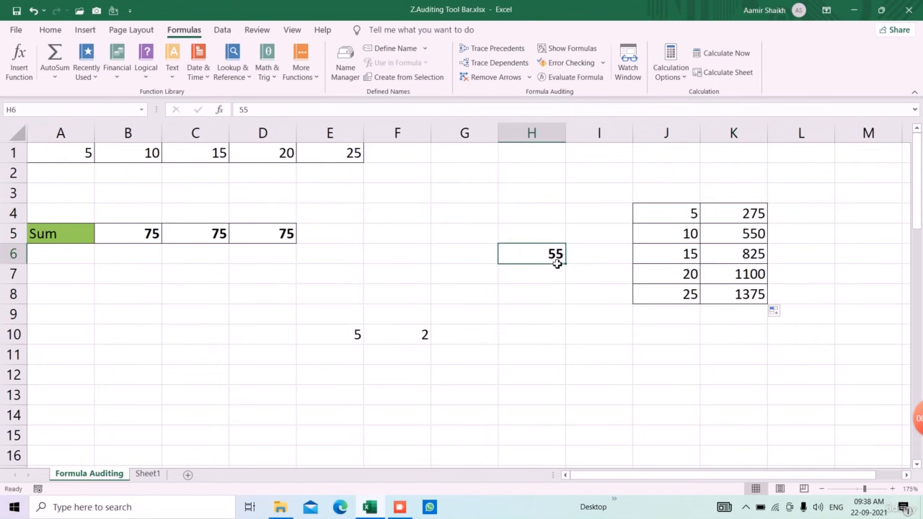
pyautogui.click(507, 63)
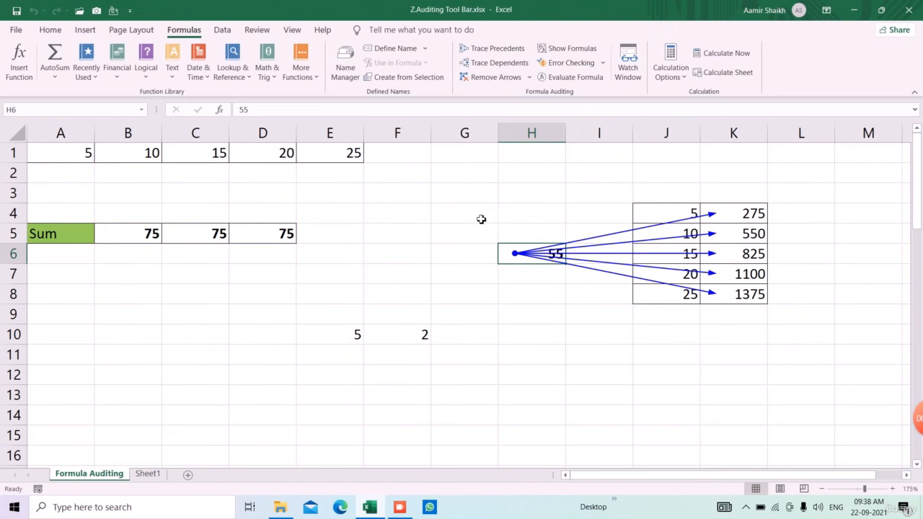
pyautogui.click(470, 76)
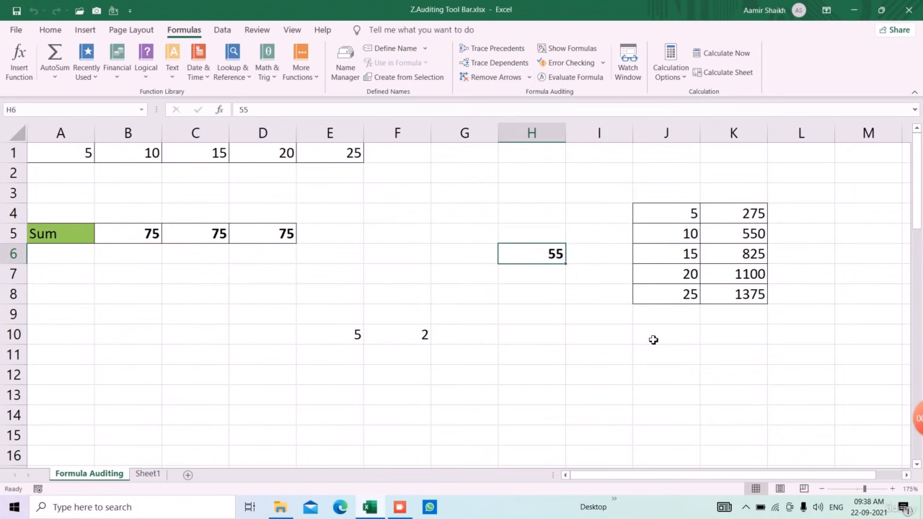
# Set the multiplier in H6 to 65.
pyautogui.press('Down')
pyautogui.press('Down')
pyautogui.press('Down')
pyautogui.click(537, 262)
pyautogui.write('65')
pyautogui.press('Return')
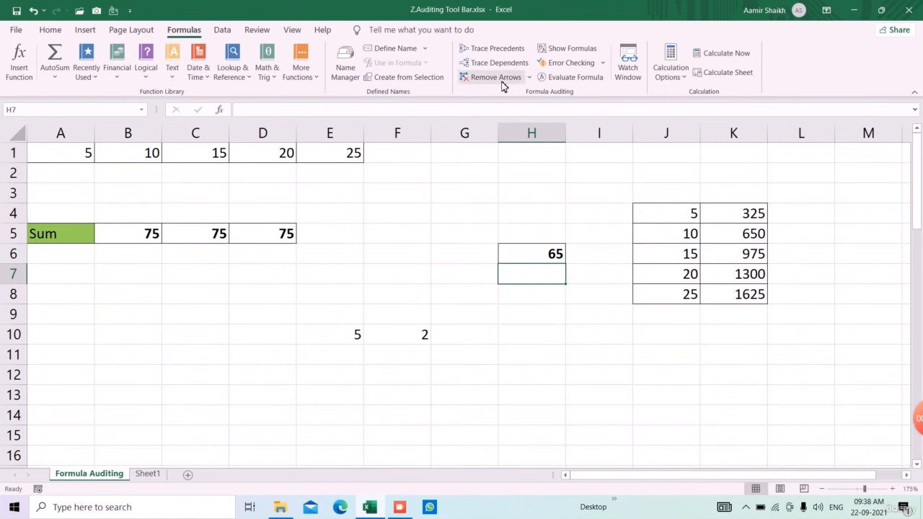
# Display the formulas in all cells of the sheet, and switch back to showing their results.
pyautogui.click(572, 49)
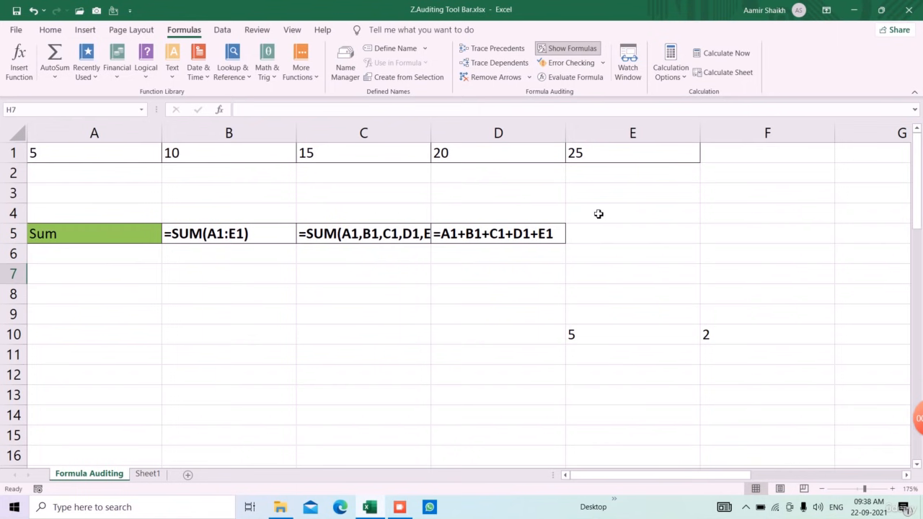
pyautogui.click(566, 48)
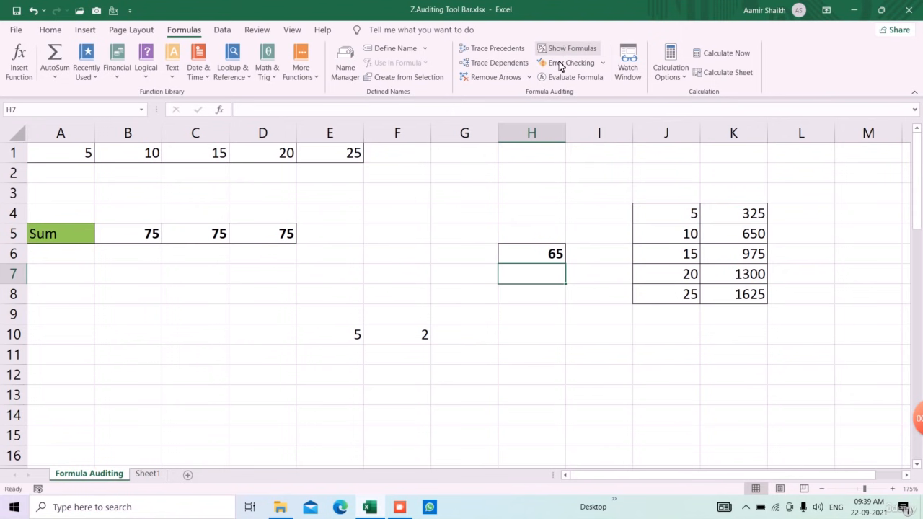
pyautogui.click(457, 221)
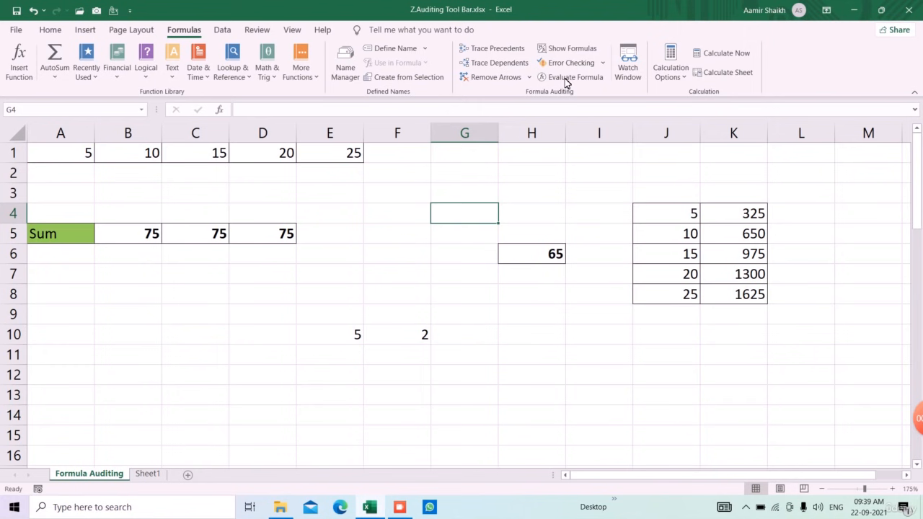
# Run error checking on the sheet starting from D5, and dismiss the completion message.
pyautogui.click(251, 241)
pyautogui.click(566, 64)
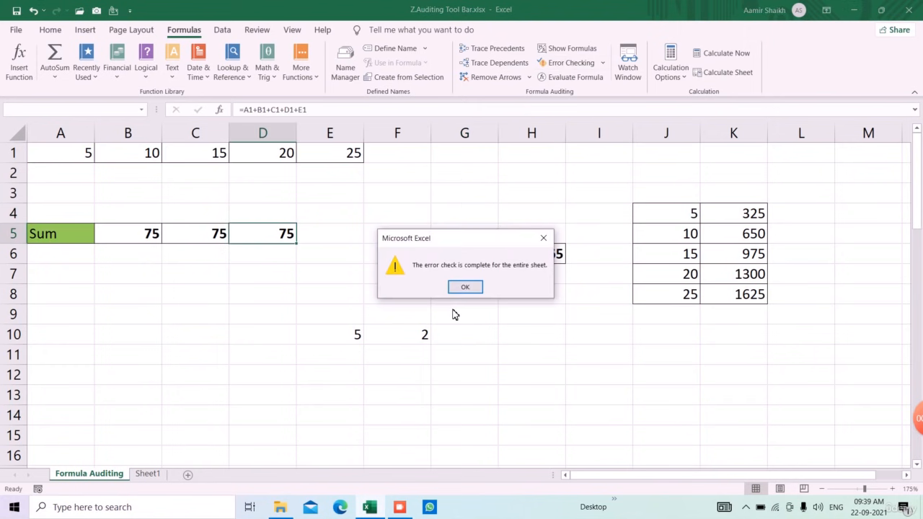
pyautogui.click(466, 287)
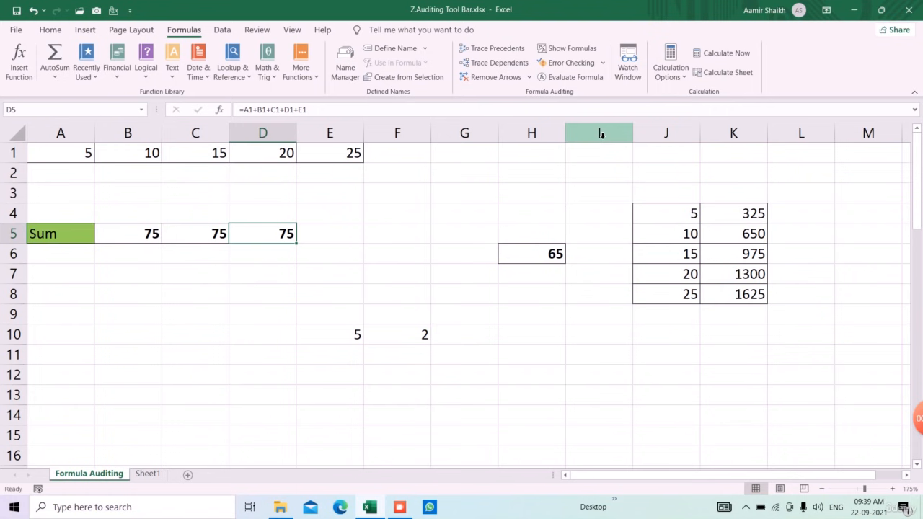
# Evaluate the plus-operator formula in D5 step by step through to its final result, and close the evaluation.
pyautogui.click(577, 77)
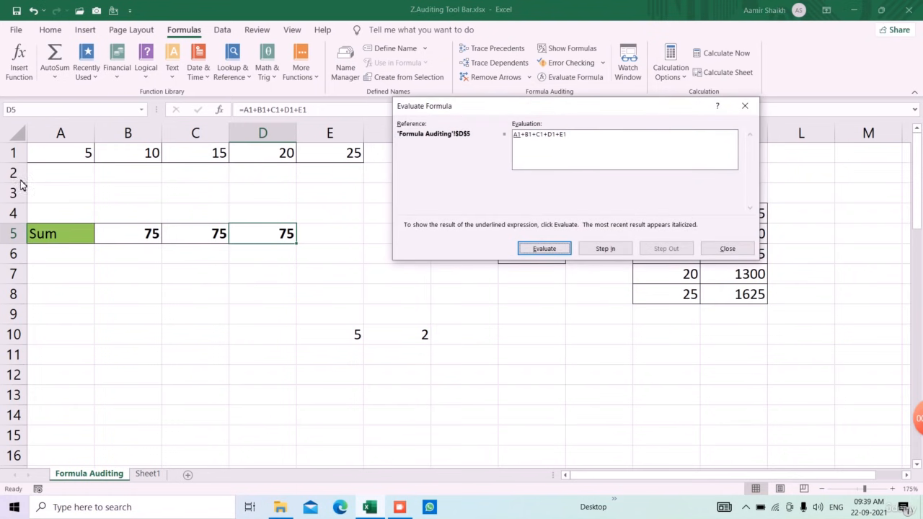
pyautogui.click(552, 253)
pyautogui.click(545, 249)
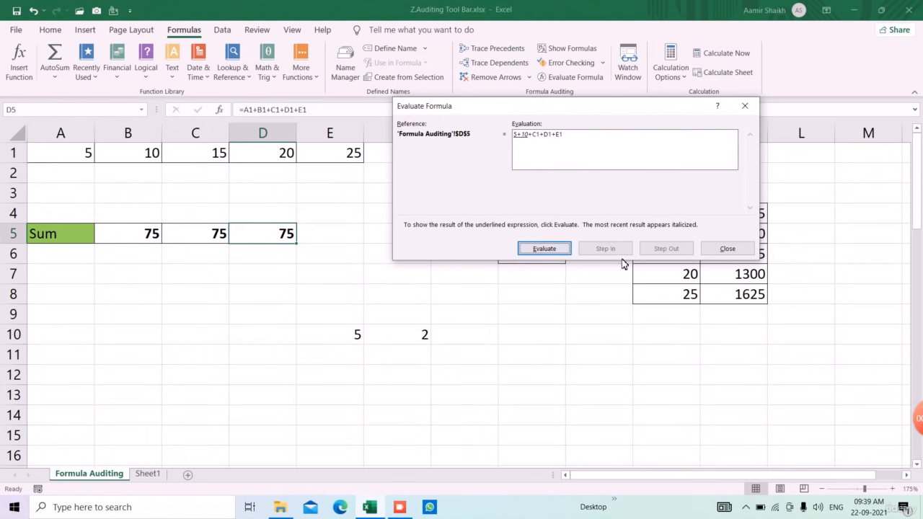
pyautogui.click(552, 252)
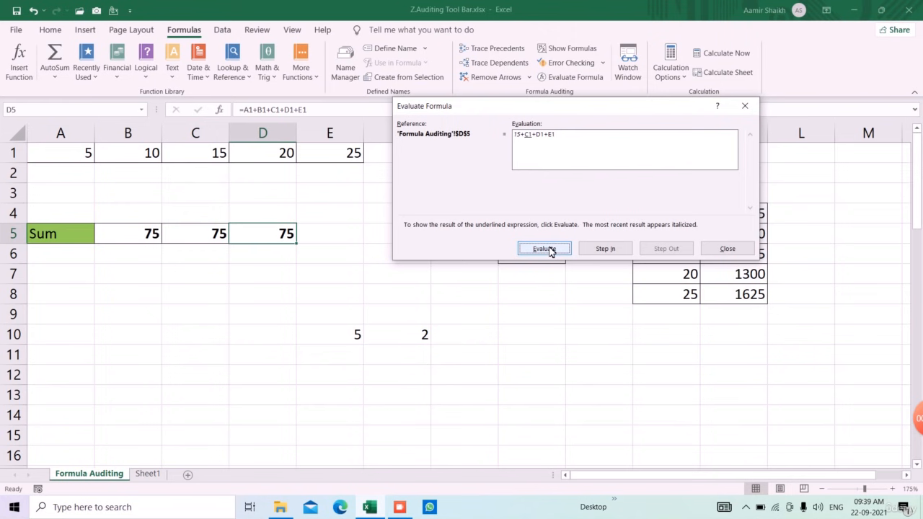
pyautogui.click(550, 251)
pyautogui.click(552, 252)
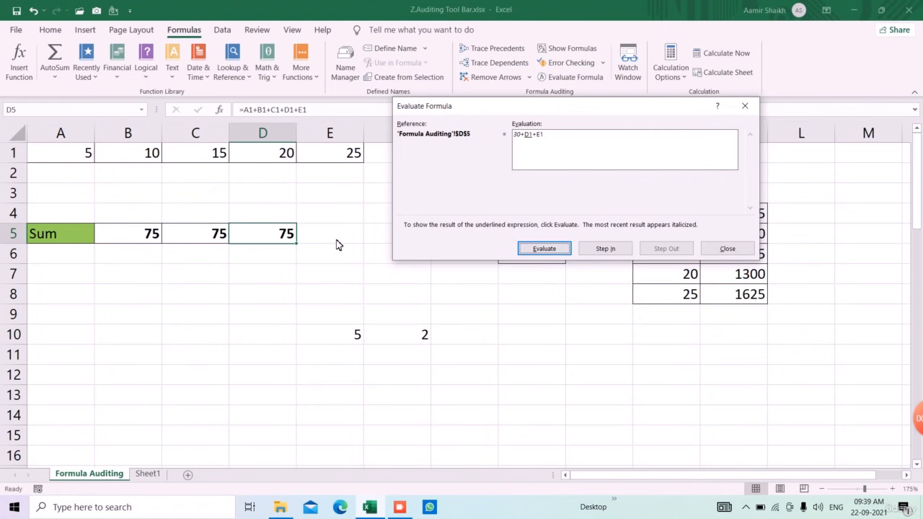
pyautogui.click(533, 254)
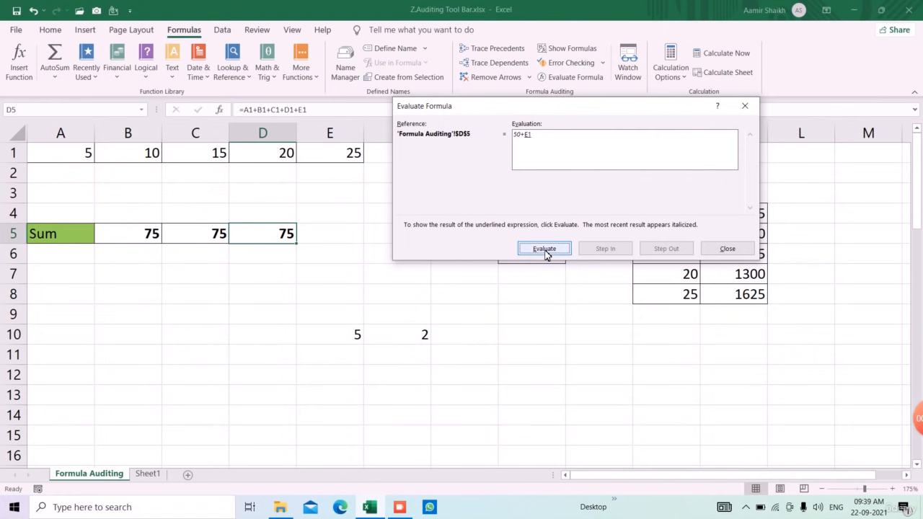
pyautogui.click(547, 254)
pyautogui.click(547, 253)
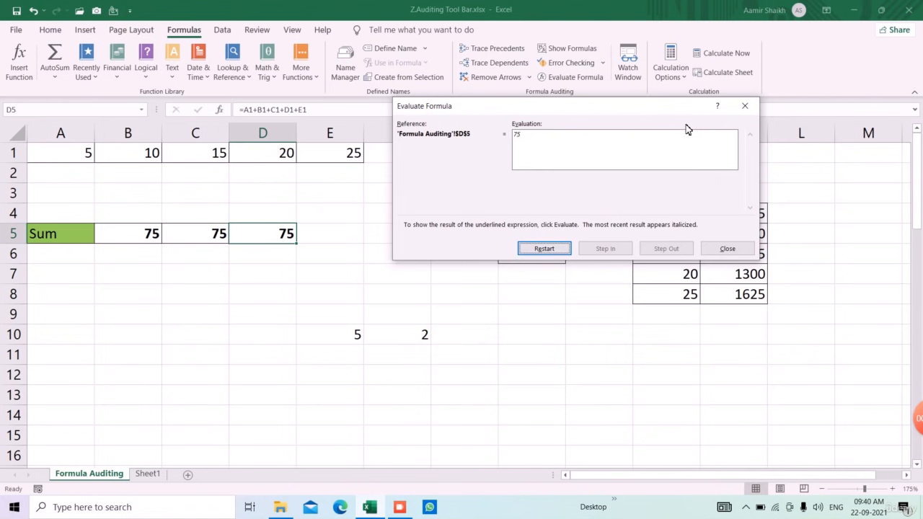
pyautogui.click(745, 106)
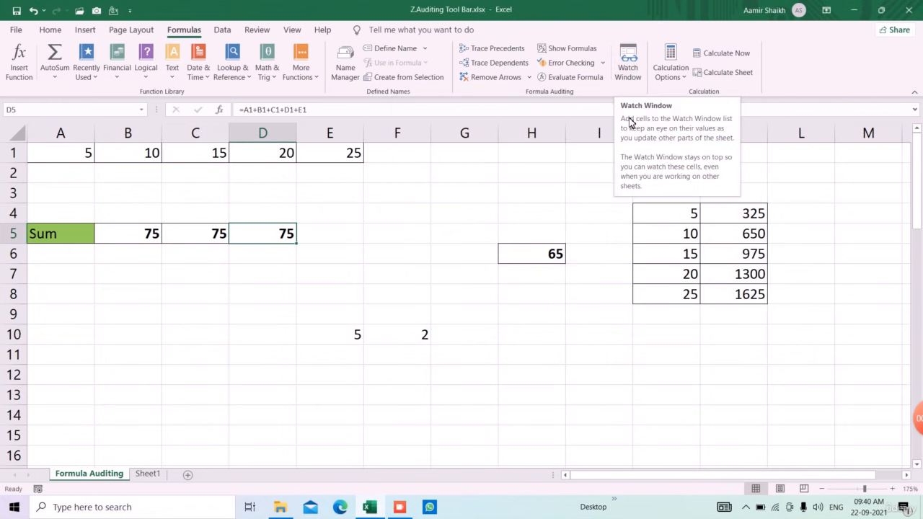
# Examine the input cells E10 and F10 and the empty rows far below them, around row 105.
pyautogui.click(339, 339)
pyautogui.click(408, 334)
pyautogui.click(358, 337)
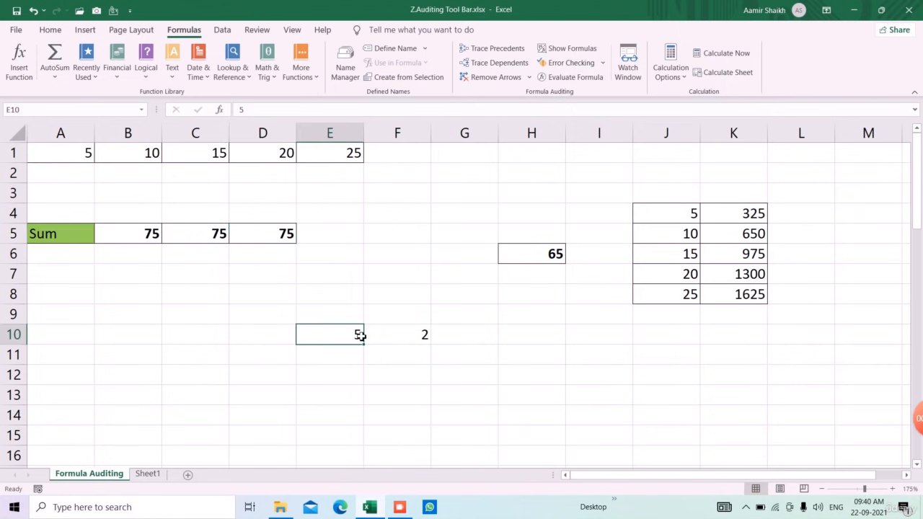
pyautogui.click(417, 333)
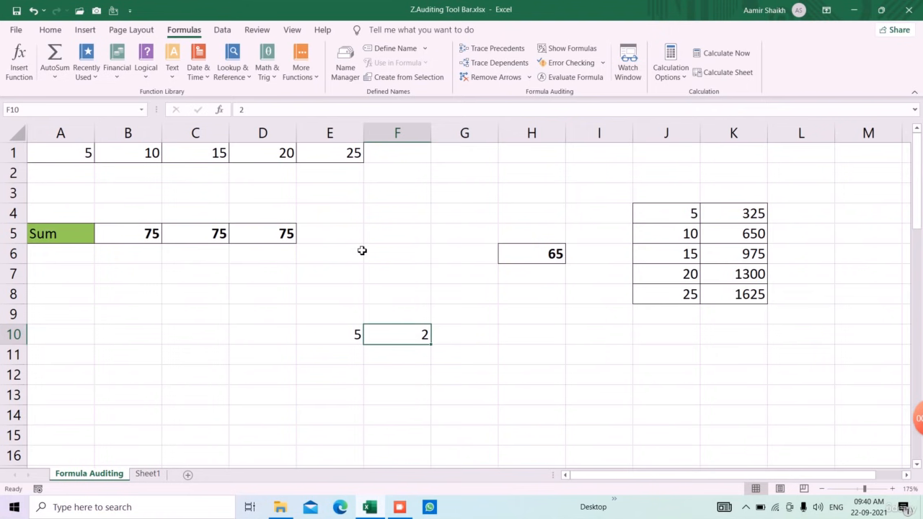
pyautogui.scroll(-5, 362, 251)
pyautogui.scroll(4, 355, 268)
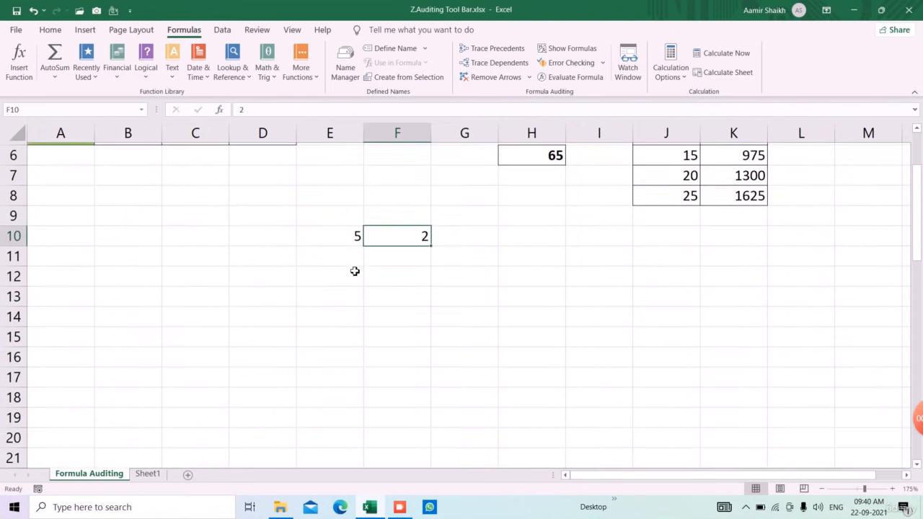
pyautogui.scroll(-20, 354, 272)
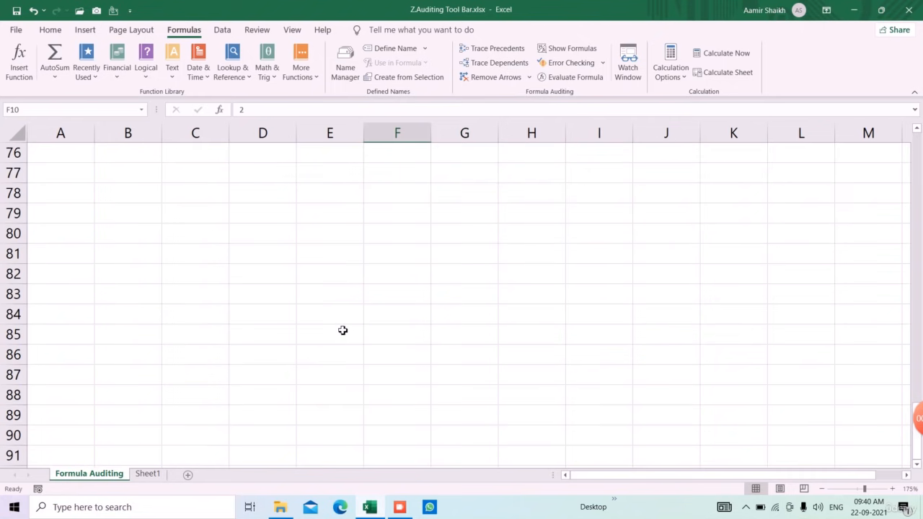
pyautogui.scroll(-1, 338, 340)
pyautogui.click(339, 318)
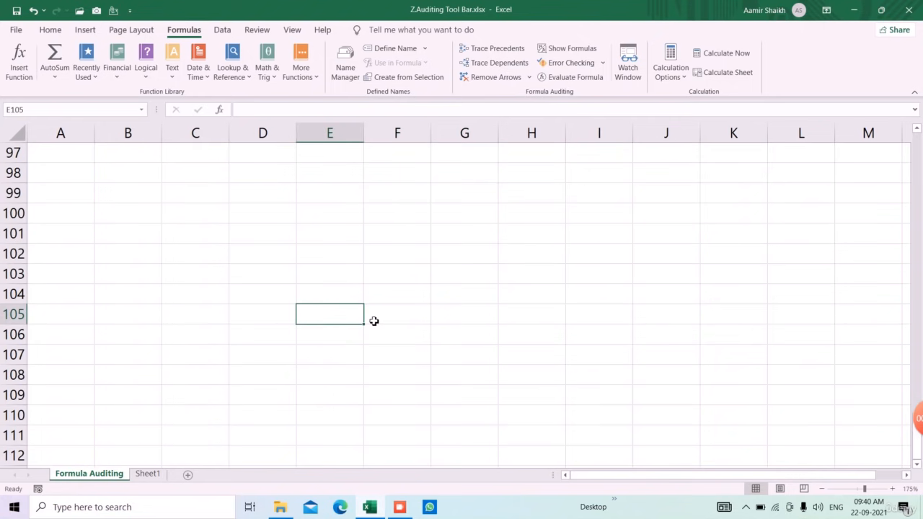
pyautogui.scroll(1, 462, 286)
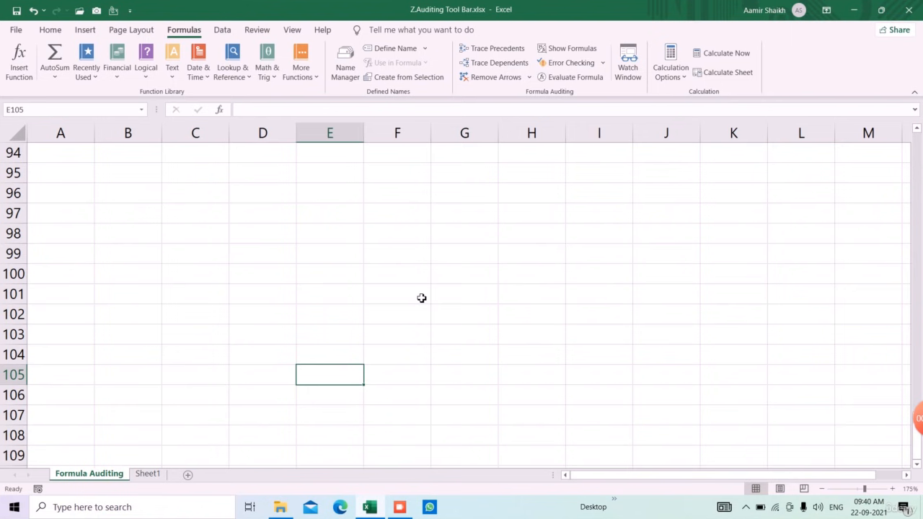
pyautogui.scroll(16, 424, 298)
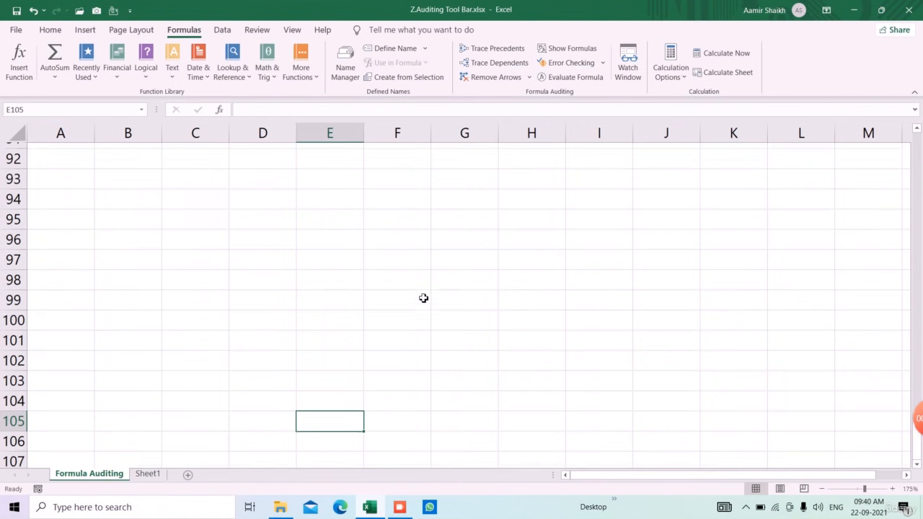
pyautogui.scroll(15, 436, 304)
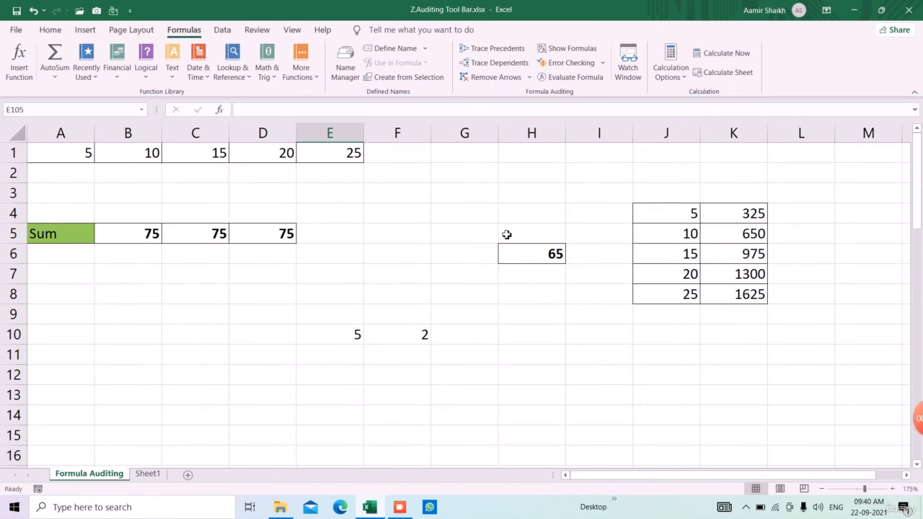
# Enter the formula =E10+F10 in F110, far below its input cells, and reselect the cell to check it.
pyautogui.click(353, 343)
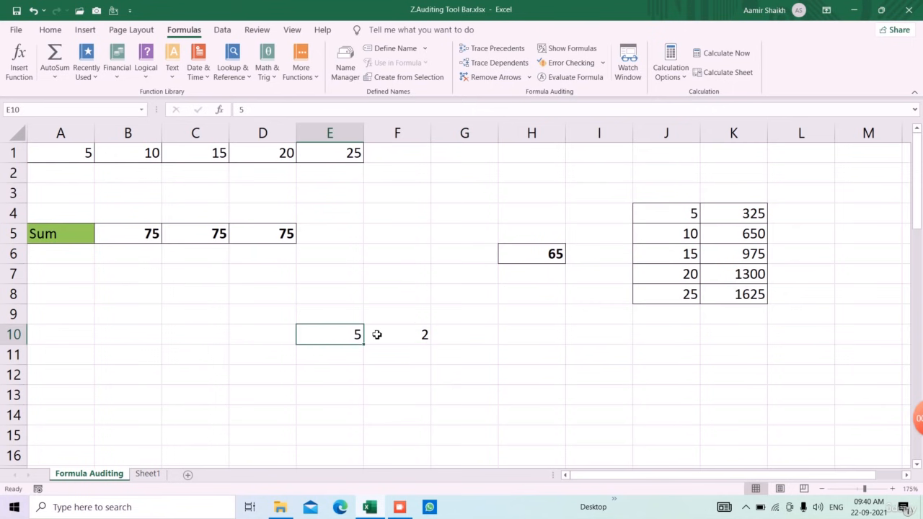
pyautogui.click(423, 334)
pyautogui.scroll(-9, 421, 344)
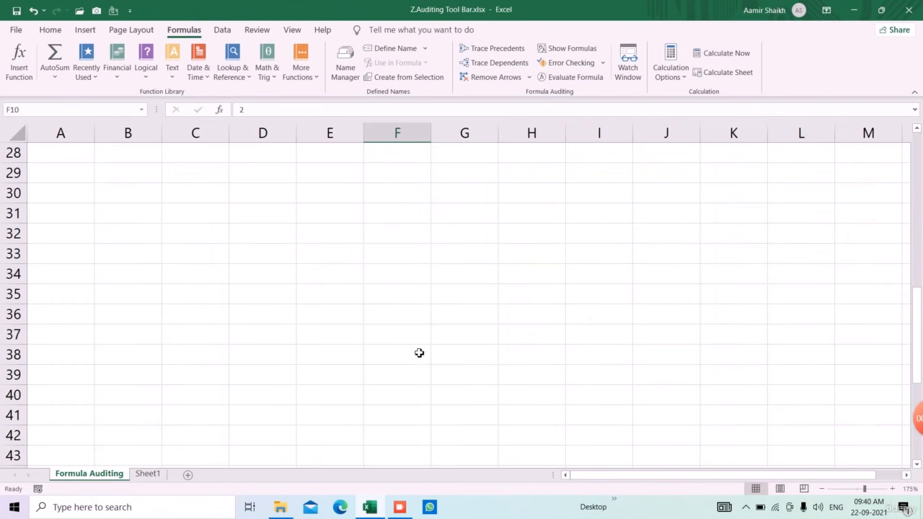
pyautogui.scroll(-20, 419, 353)
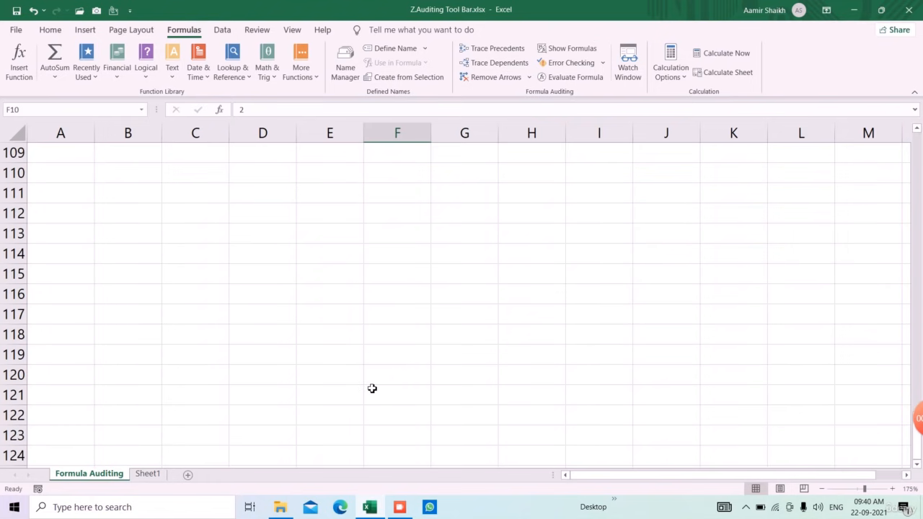
pyautogui.scroll(3, 373, 389)
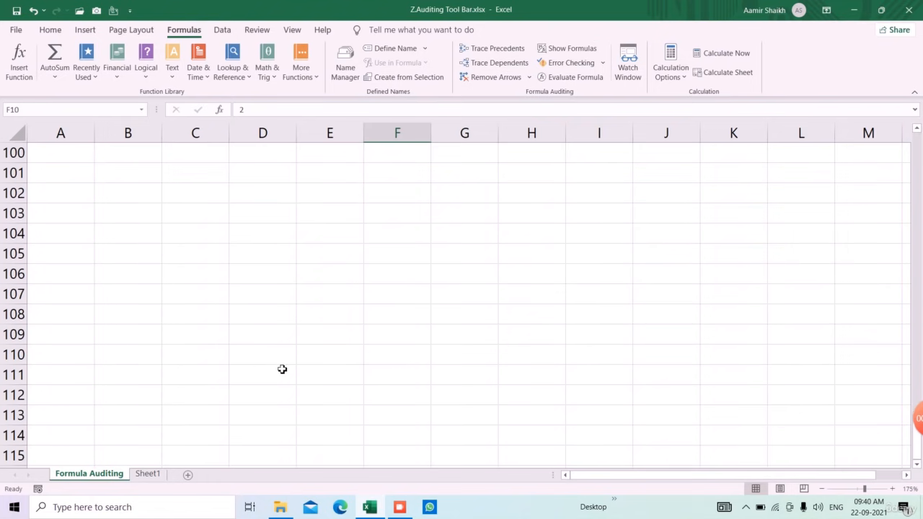
pyautogui.click(397, 363)
pyautogui.write('=E1')
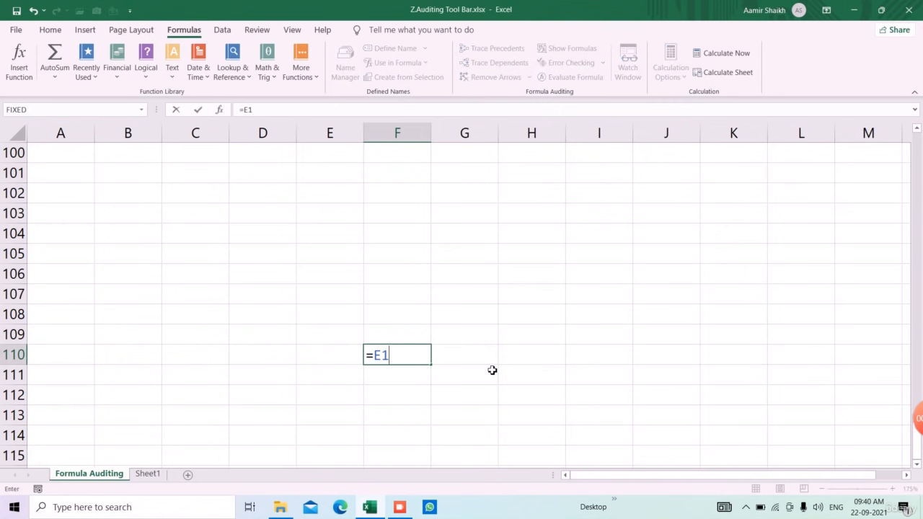
pyautogui.write('0+F10')
pyautogui.press('Return')
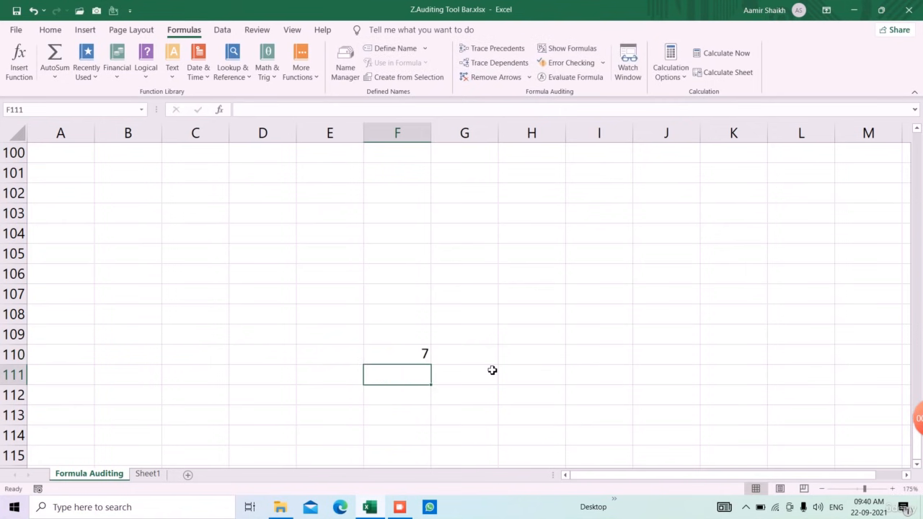
pyautogui.click(409, 363)
pyautogui.scroll(20, 422, 340)
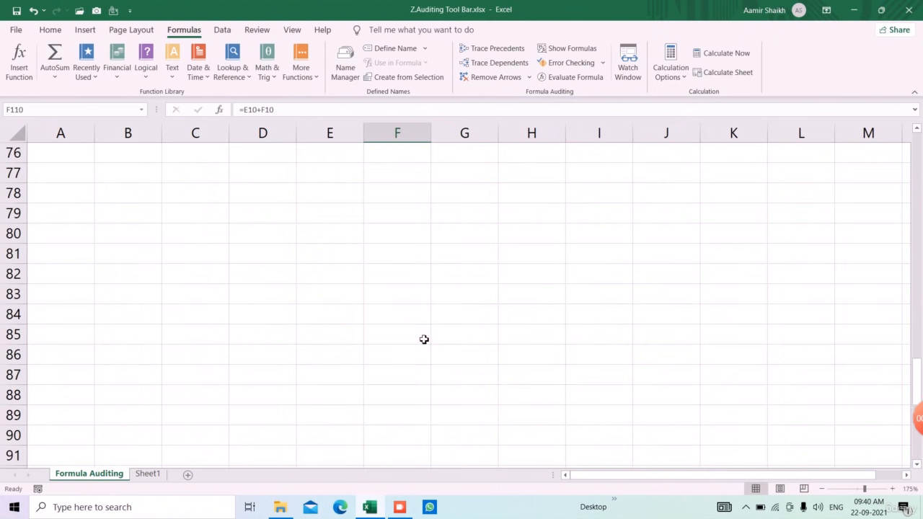
# Set F10 to 5 and check the formula result in F110 far below.
pyautogui.click(424, 338)
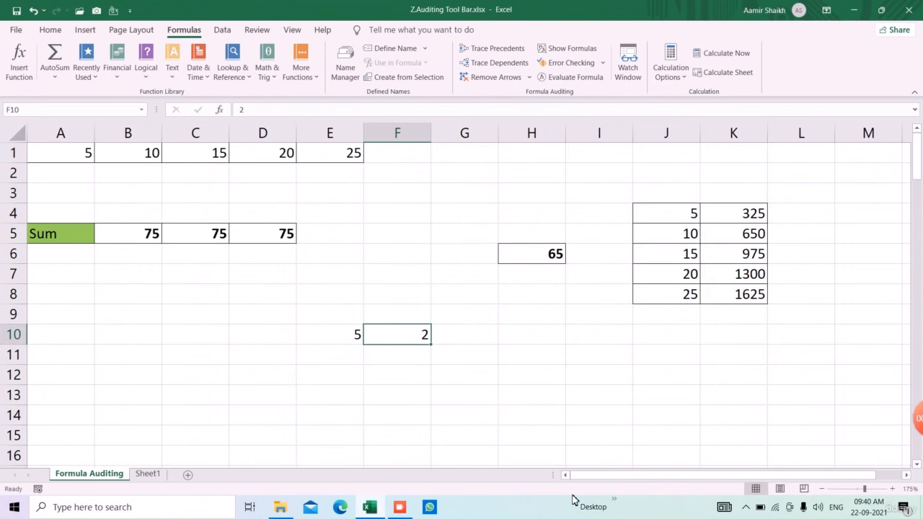
pyautogui.write('5')
pyautogui.press('Return')
pyautogui.scroll(-20, 385, 355)
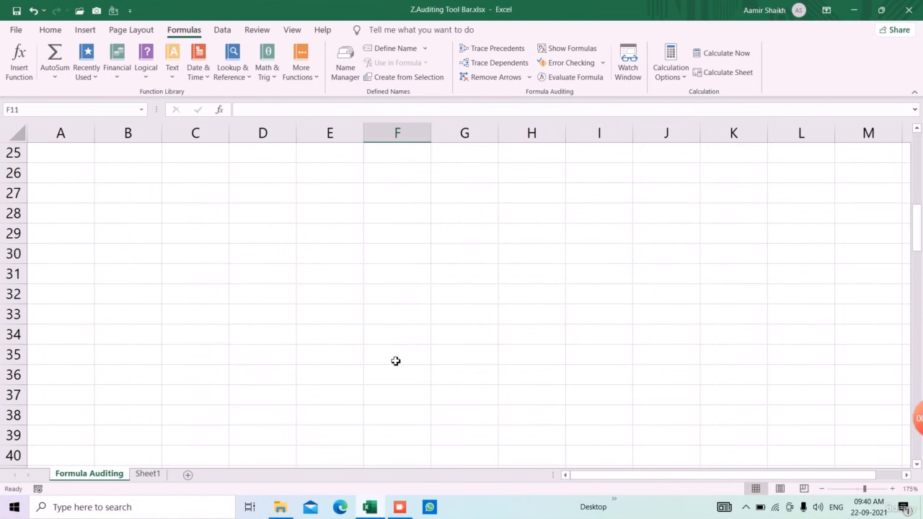
pyautogui.scroll(-8, 398, 363)
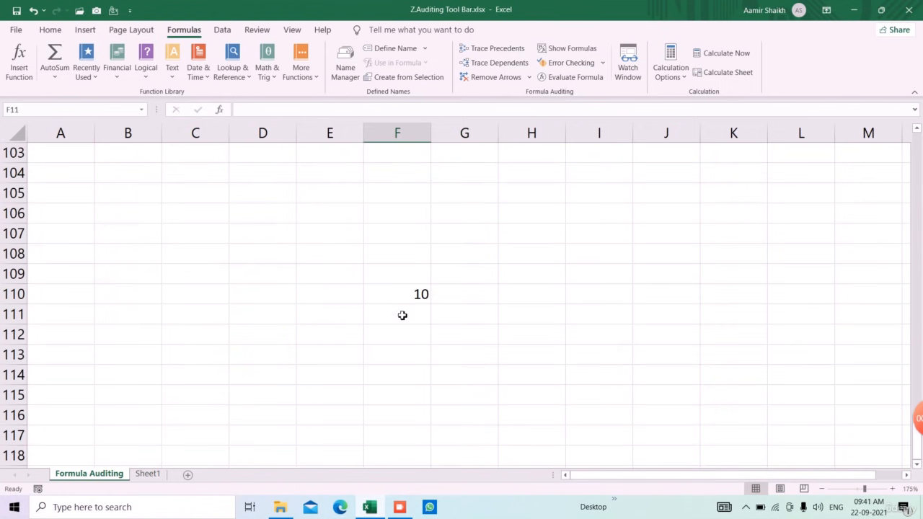
pyautogui.scroll(20, 418, 296)
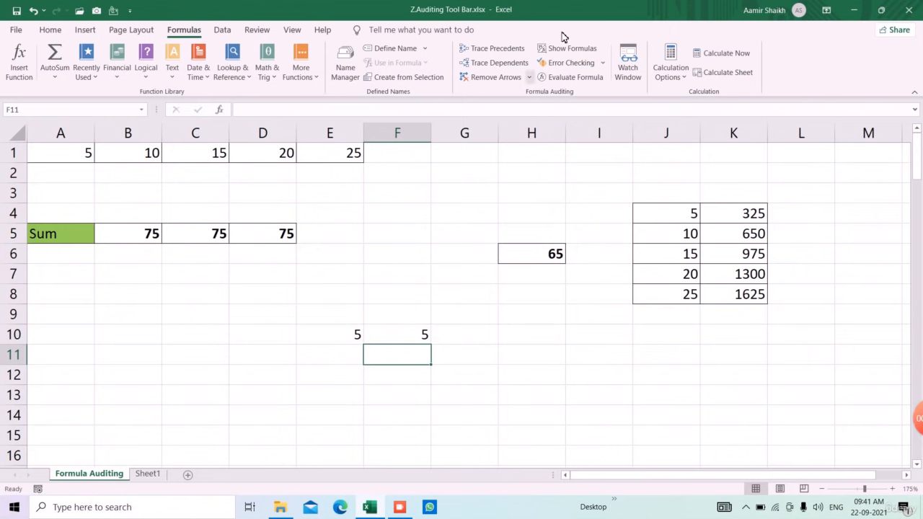
# Open the Watch Window docked above the sheet and delete its existing watch on cell E54.
pyautogui.click(626, 64)
pyautogui.moveTo(574, 291); pyautogui.dragTo(551, 115)
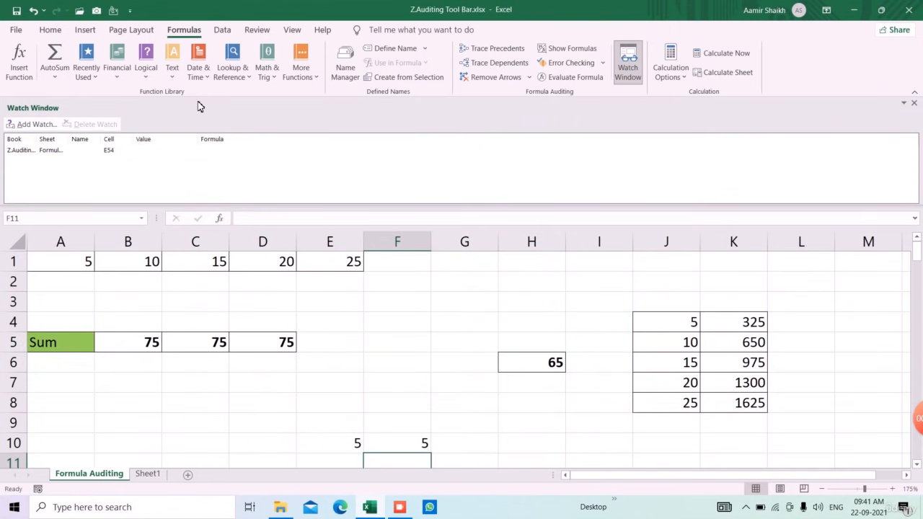
pyautogui.click(101, 152)
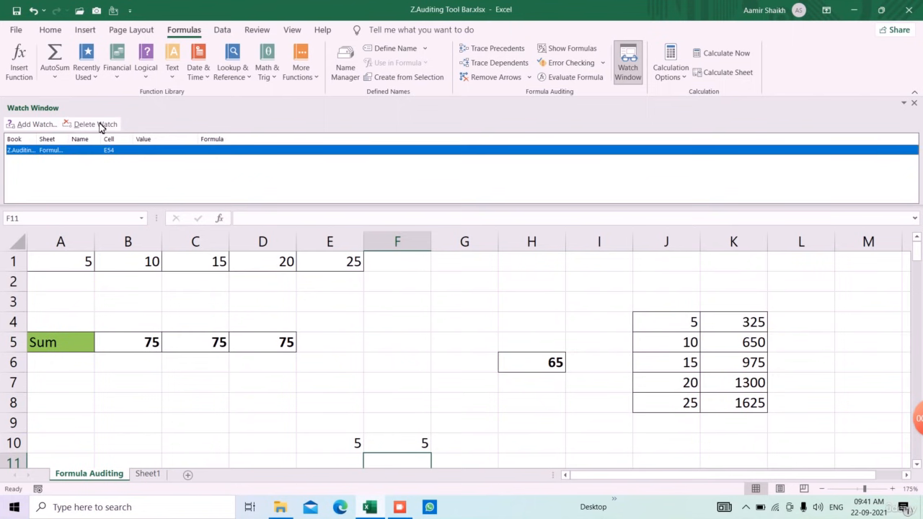
pyautogui.click(100, 125)
# Add a watch on cell F110 of the Formula Auditing sheet.
pyautogui.click(18, 124)
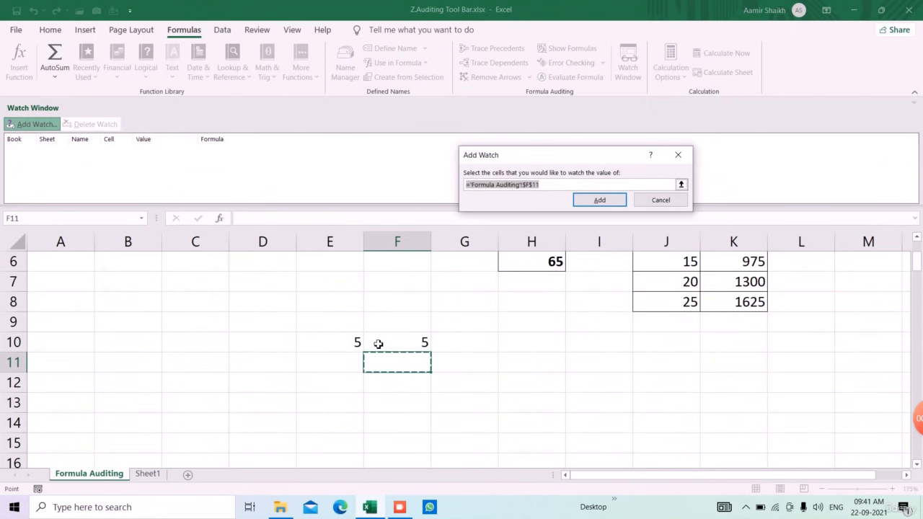
pyautogui.scroll(-11, 390, 352)
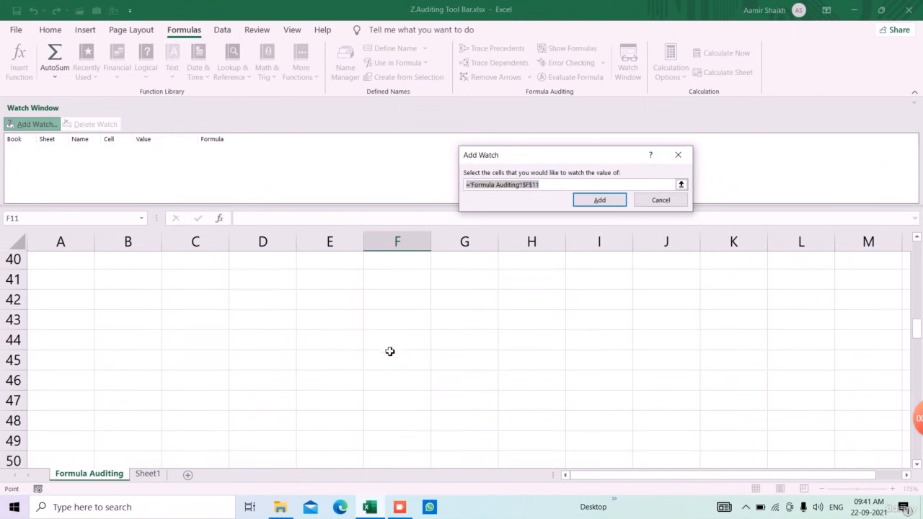
pyautogui.scroll(-20, 389, 351)
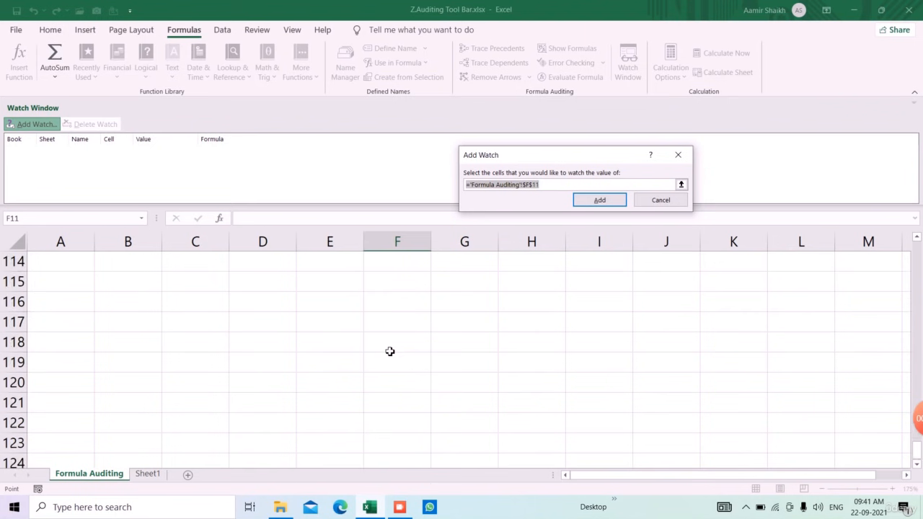
pyautogui.scroll(3, 390, 352)
pyautogui.click(408, 360)
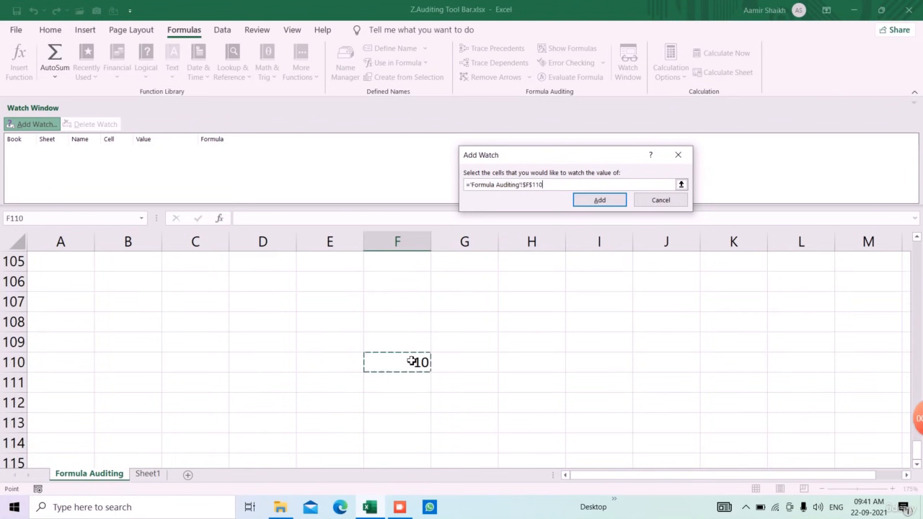
pyautogui.click(596, 202)
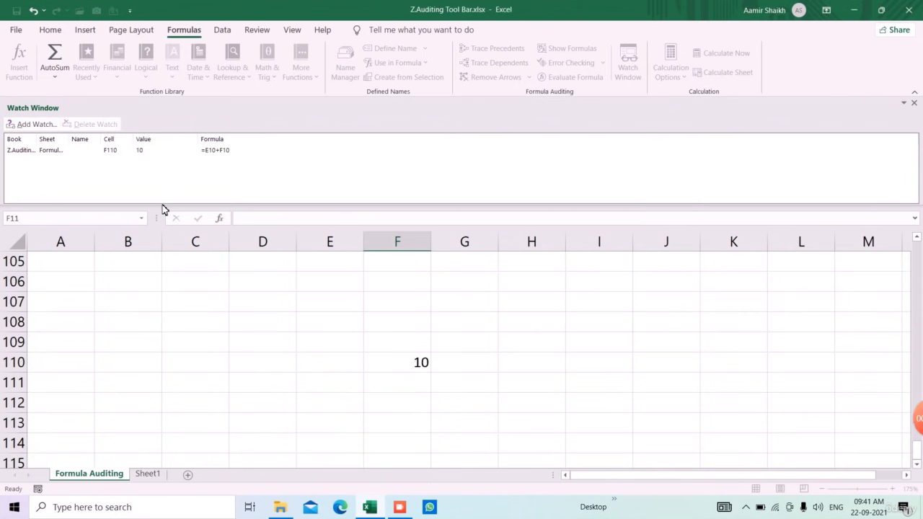
# Return to the input cells in row 10 and reduce the height of the docked Watch Window.
pyautogui.click(205, 302)
pyautogui.scroll(20, 291, 360)
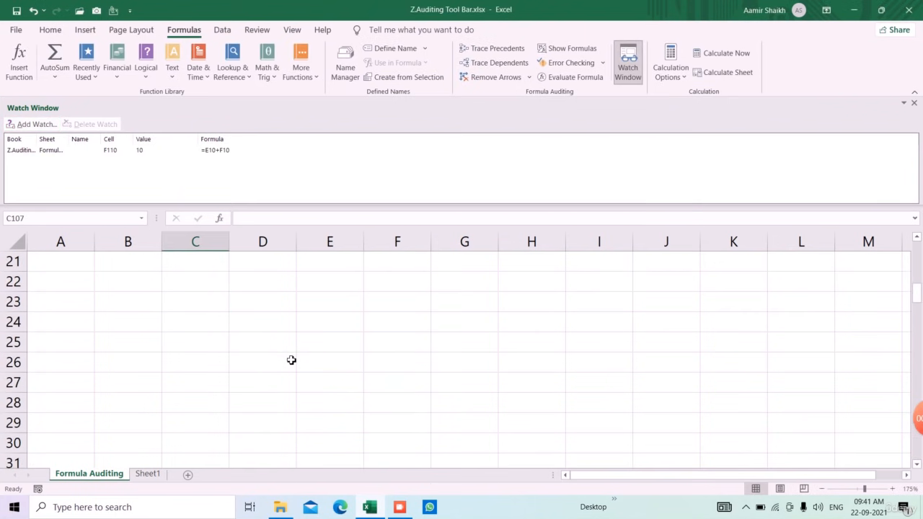
pyautogui.scroll(7, 291, 360)
pyautogui.scroll(-2, 323, 351)
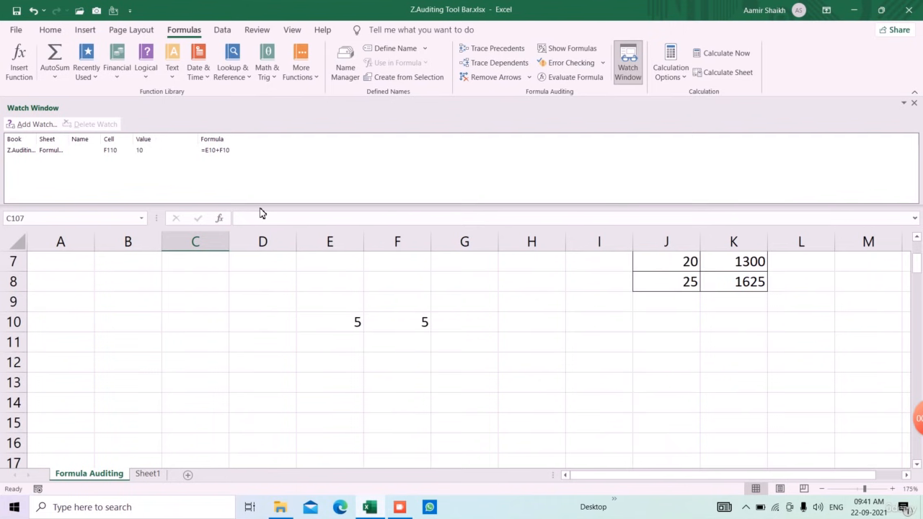
pyautogui.moveTo(262, 210); pyautogui.dragTo(262, 181)
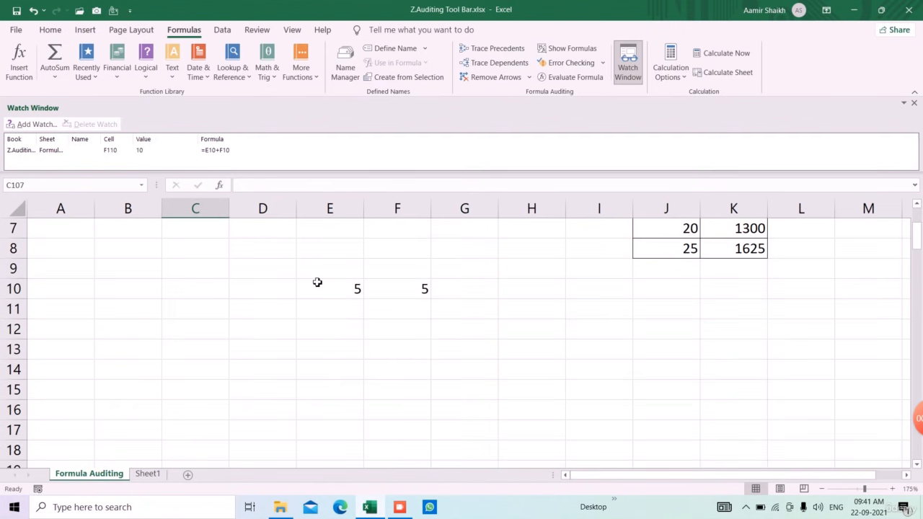
# Set E10 to 10 and F10 to 15, and check the watched value of F110.
pyautogui.click(332, 290)
pyautogui.write('10')
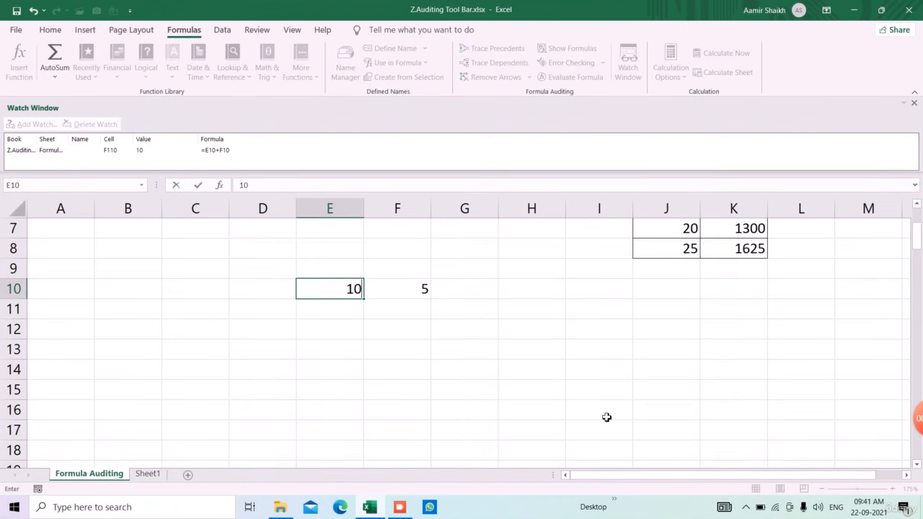
pyautogui.press('Tab')
pyautogui.write('15')
pyautogui.press('Return')
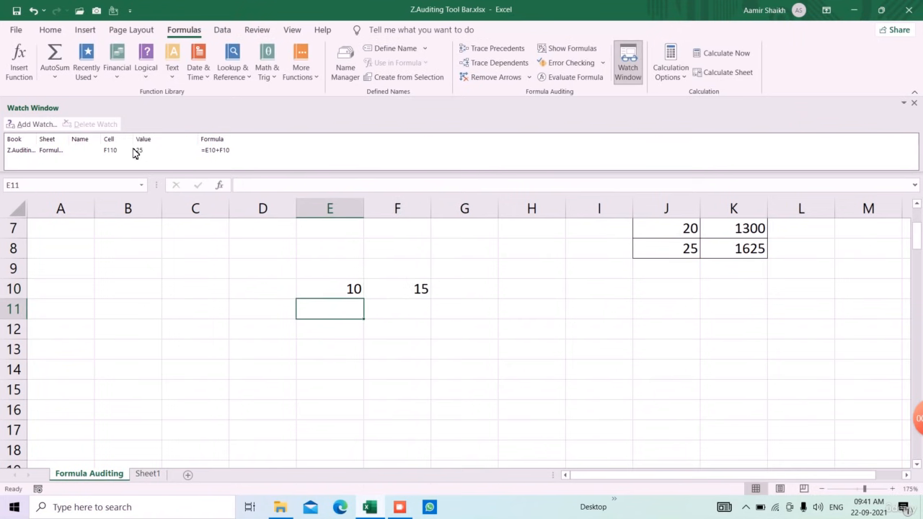
pyautogui.scroll(-4, 509, 332)
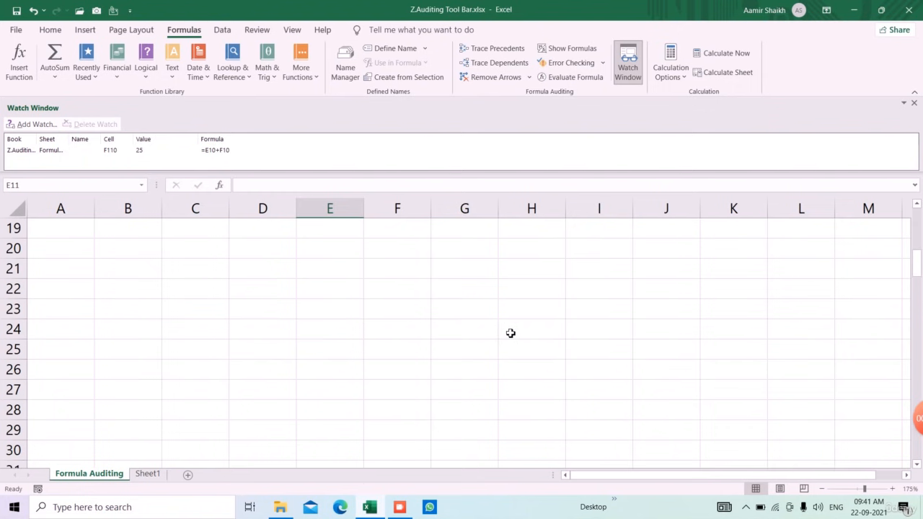
pyautogui.scroll(6, 510, 332)
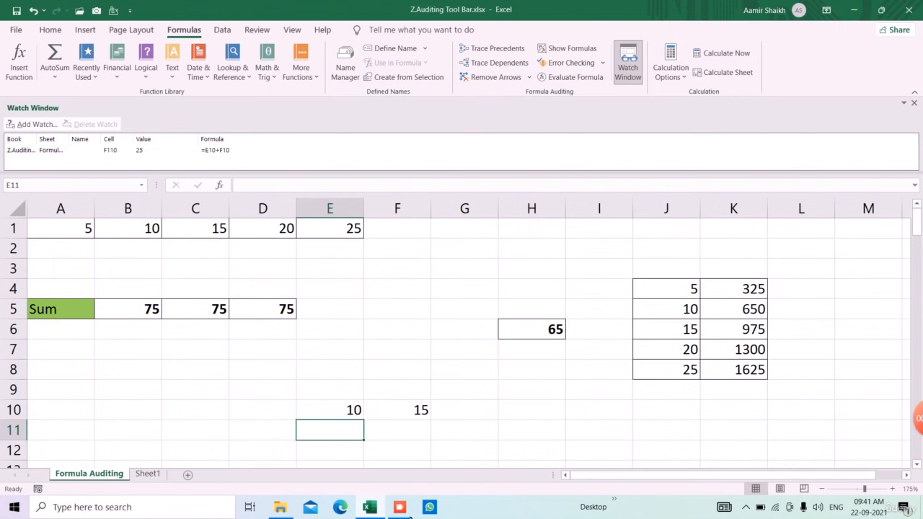
# Set E10 to 2 and F10 to 3 to test the watch on F110.
pyautogui.click(353, 414)
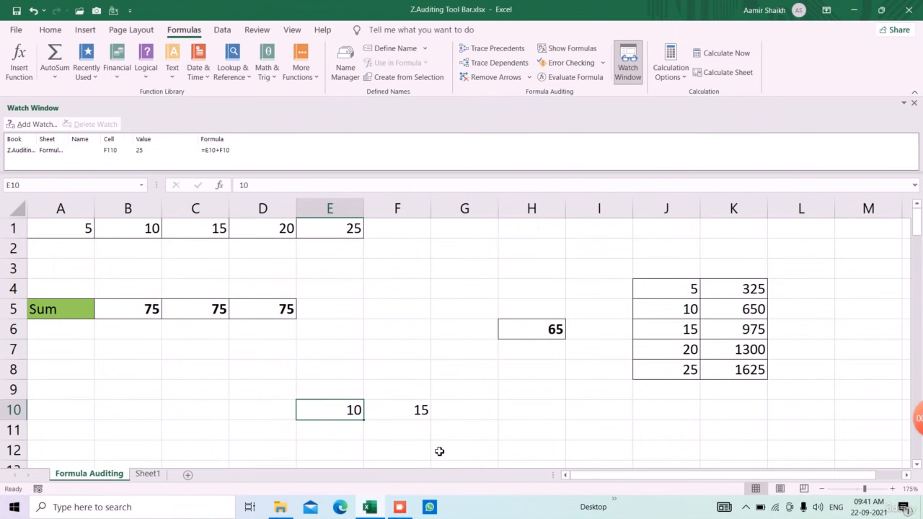
pyautogui.write('2')
pyautogui.press('Tab')
pyautogui.write('3')
pyautogui.press('Return')
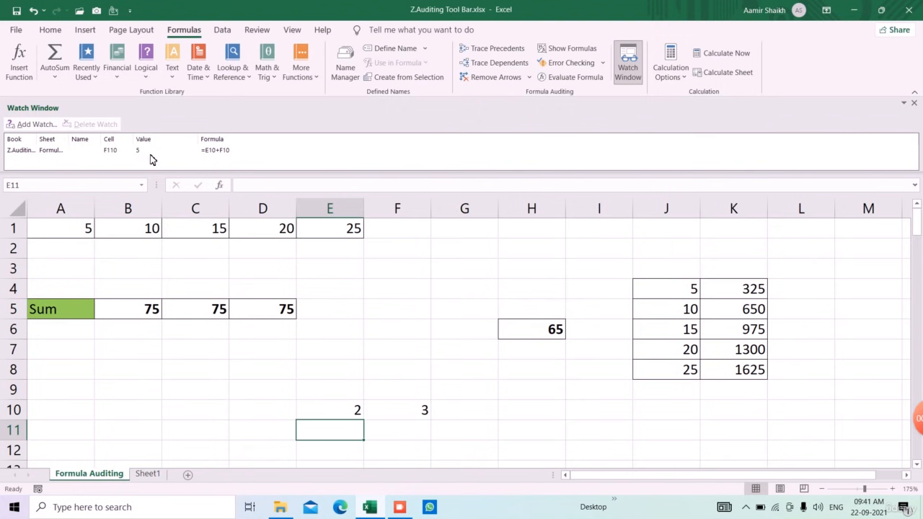
# Float the Watch Window over the sheet while setting both E10 and F10 to 10, and close it.
pyautogui.moveTo(360, 116); pyautogui.dragTo(641, 204)
pyautogui.click(349, 343)
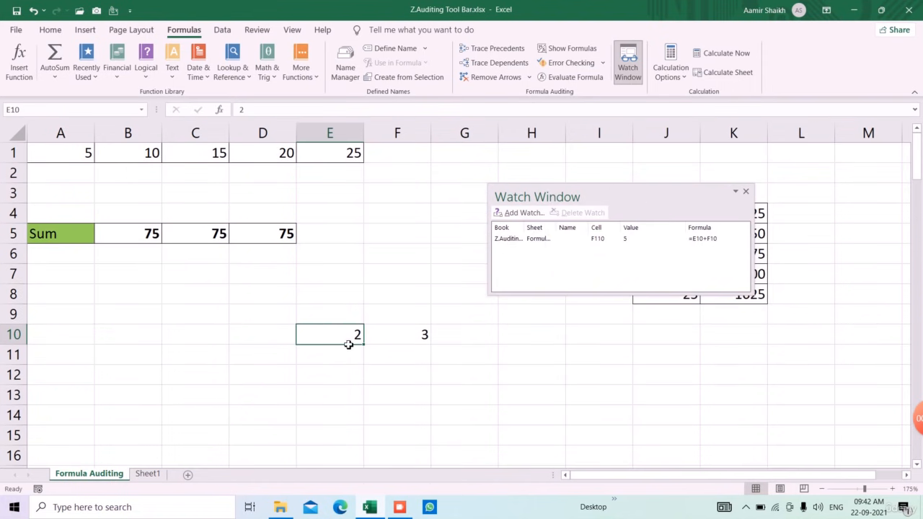
pyautogui.write('10')
pyautogui.press('Tab')
pyautogui.write('10')
pyautogui.press('Return')
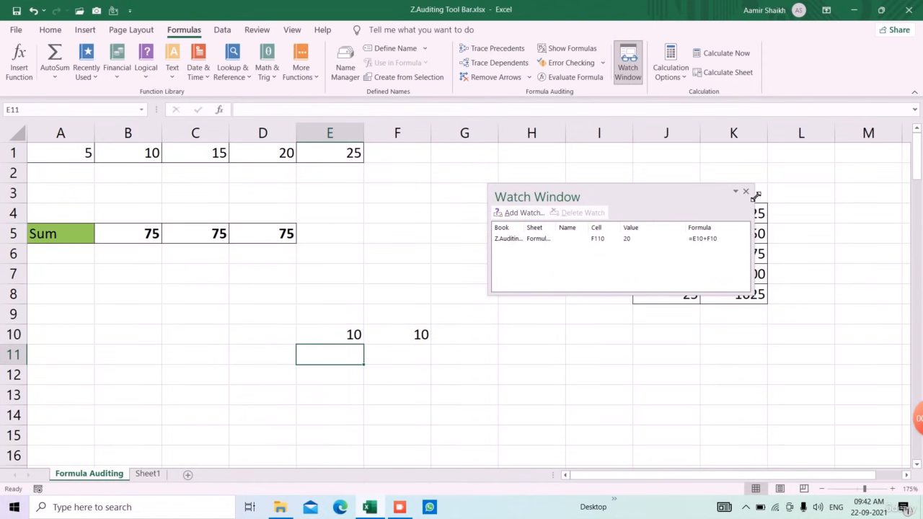
pyautogui.click(747, 192)
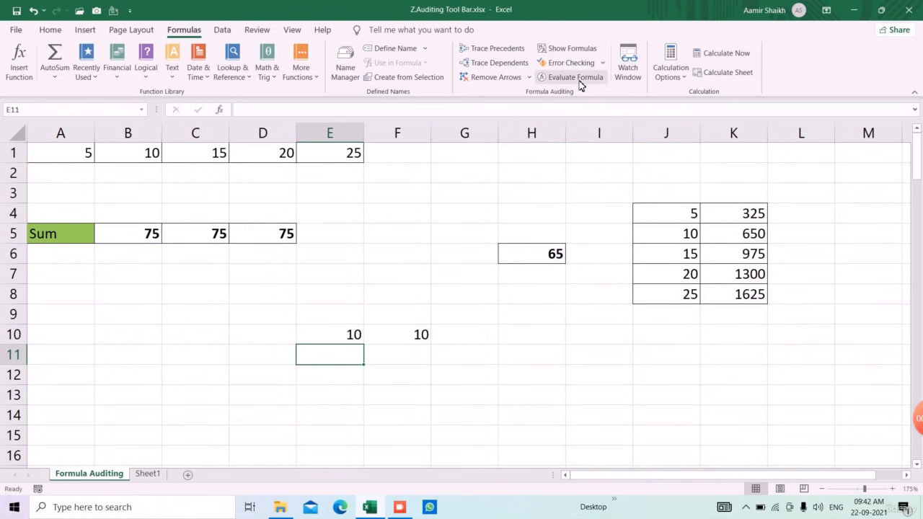